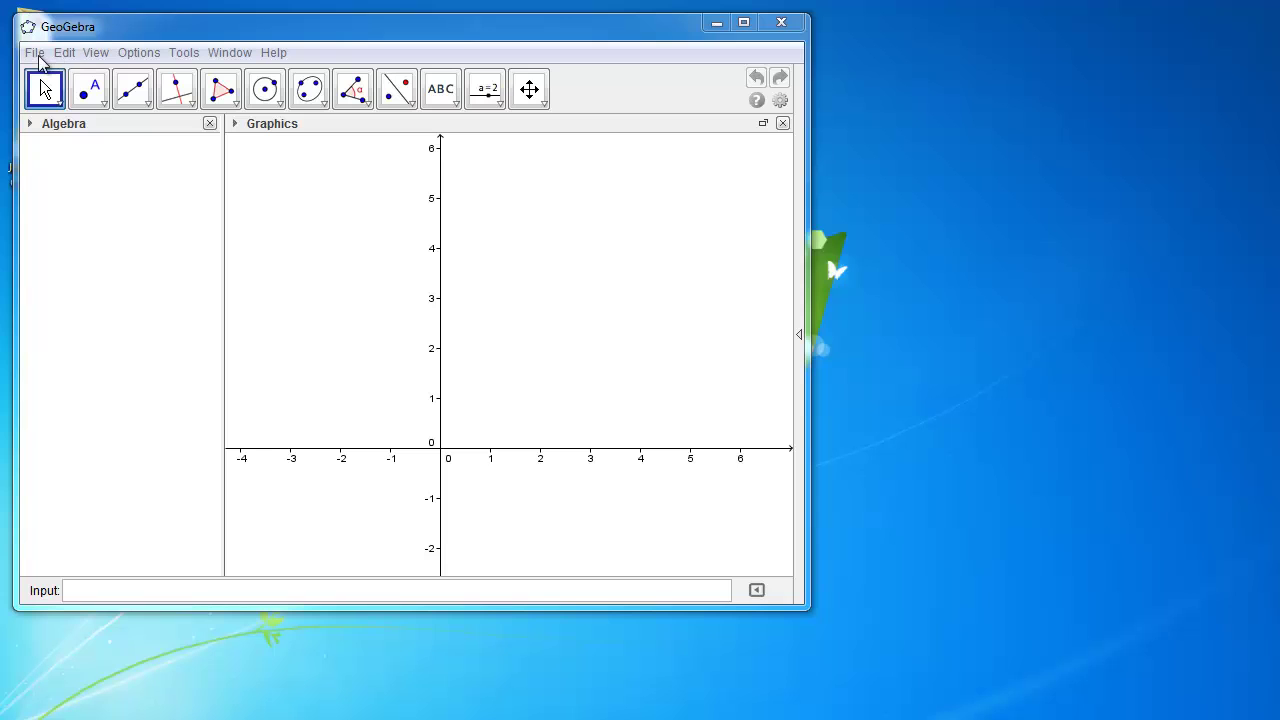
Step: Start a new GeoGebra window from the File menu, close the original, and move the new one right
left_click(36, 53)
left_click(52, 77)
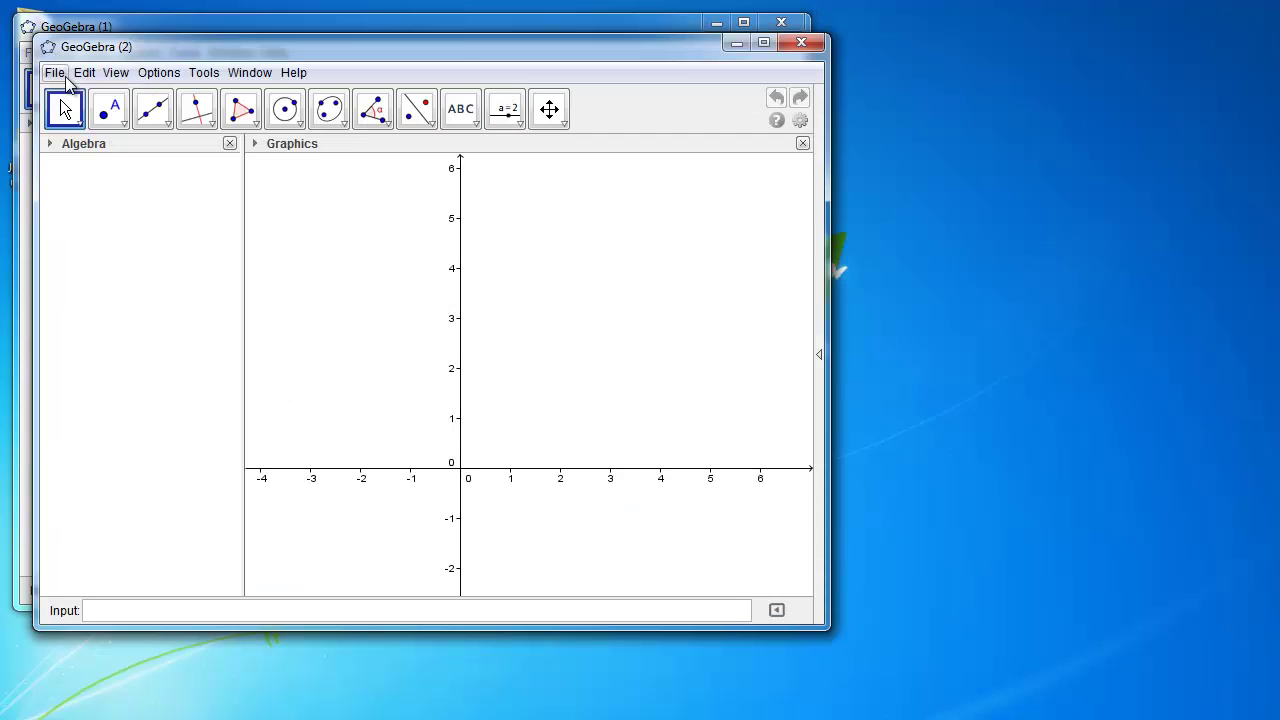
left_click(781, 22)
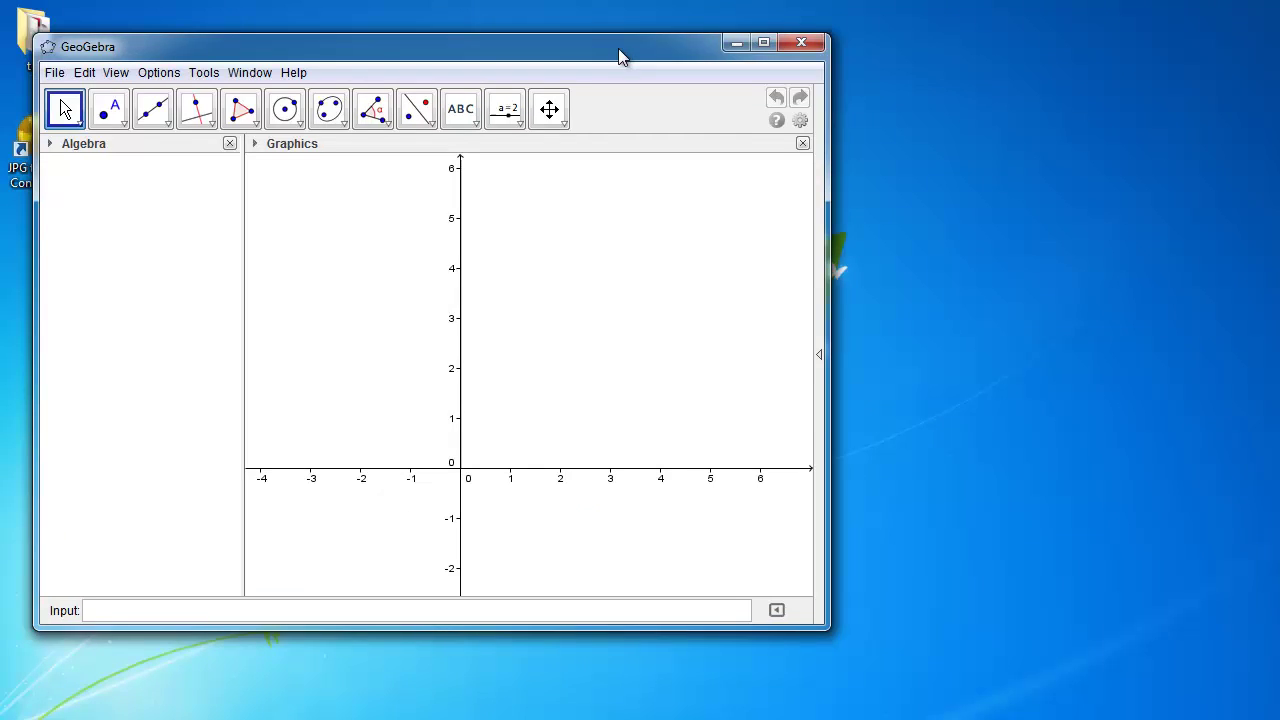
left_click_drag(618, 48, 709, 41)
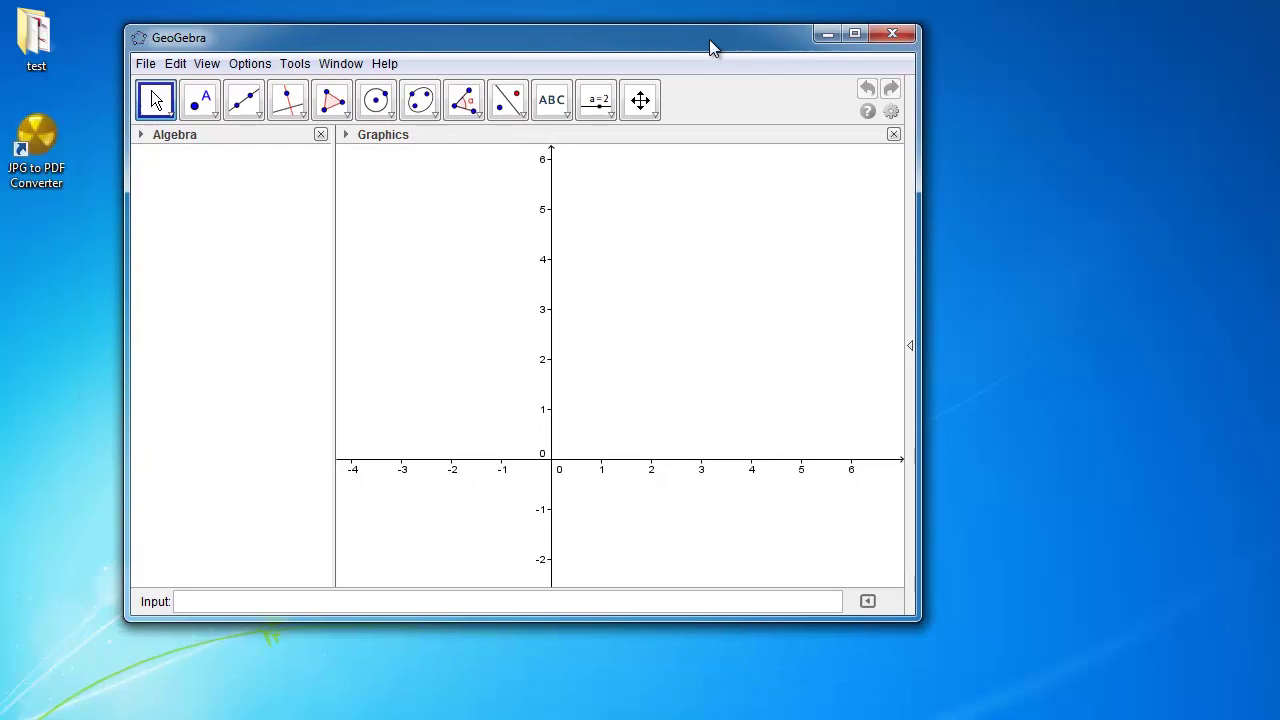
Step: In Graphics settings, set the x and y axis ranges from -10 to 10
right_click(659, 303)
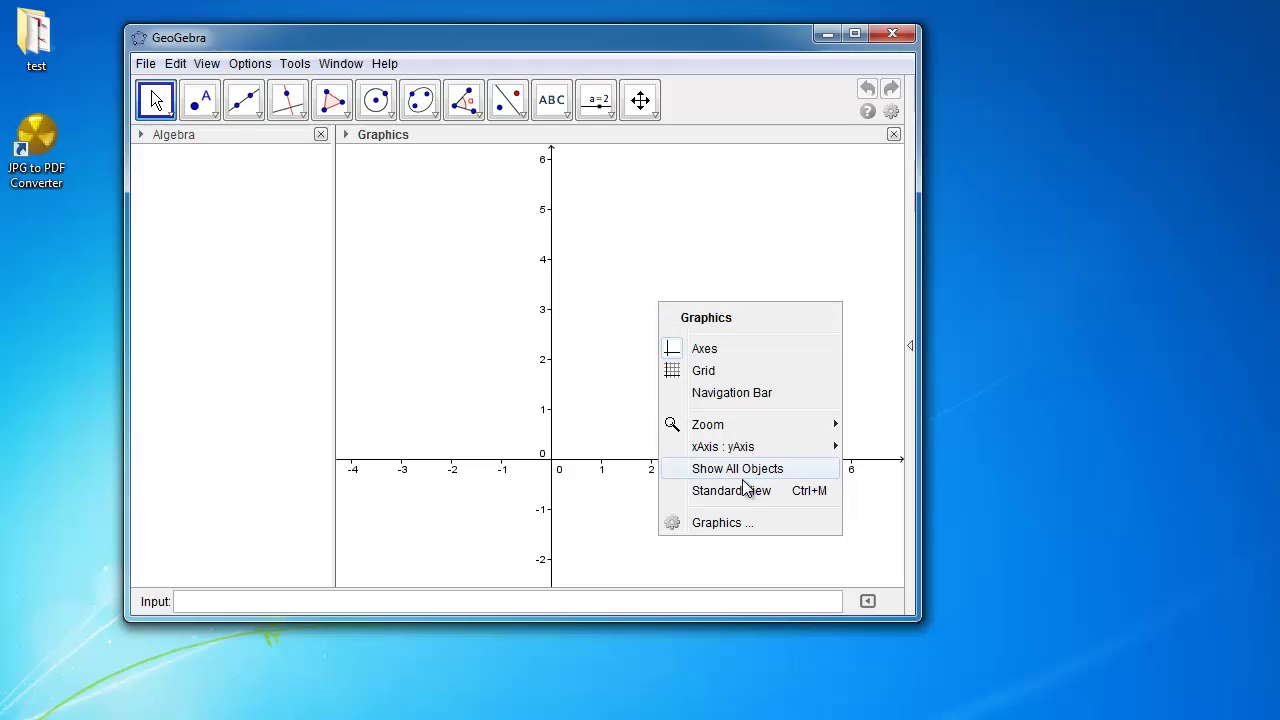
left_click(733, 518)
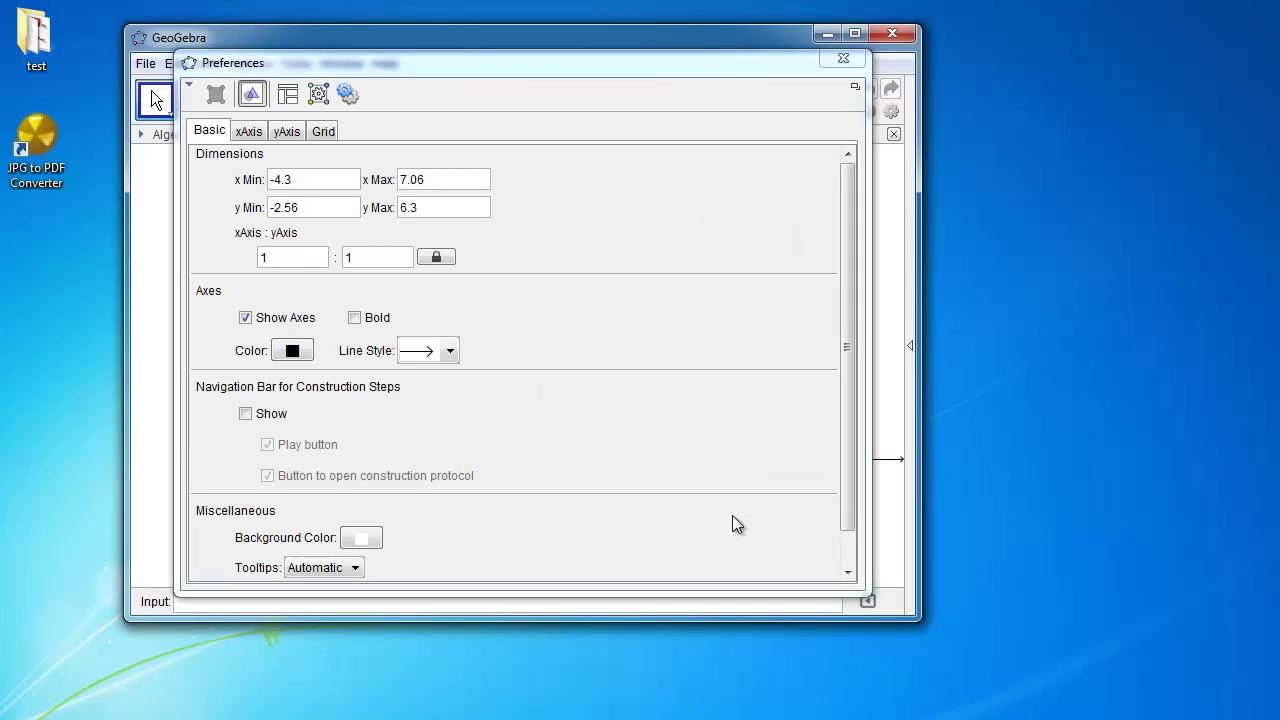
left_click_drag(550, 67, 628, 78)
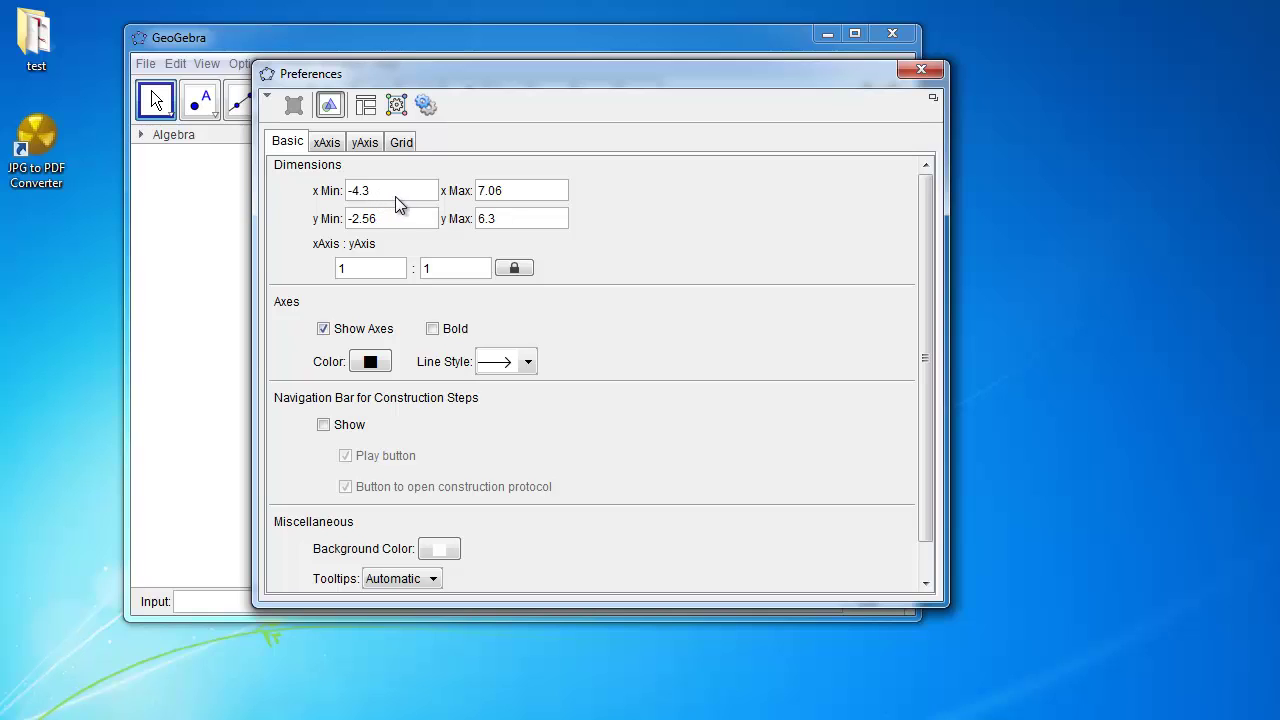
left_click_drag(350, 200, 380, 201)
key("Tab")
key("BackSpace")
key("BackSpace")
key("BackSpace")
key("BackSpace")
type("10")
key("Tab")
key("BackSpace")
key("BackSpace")
key("BackSpace")
key("BackSpace")
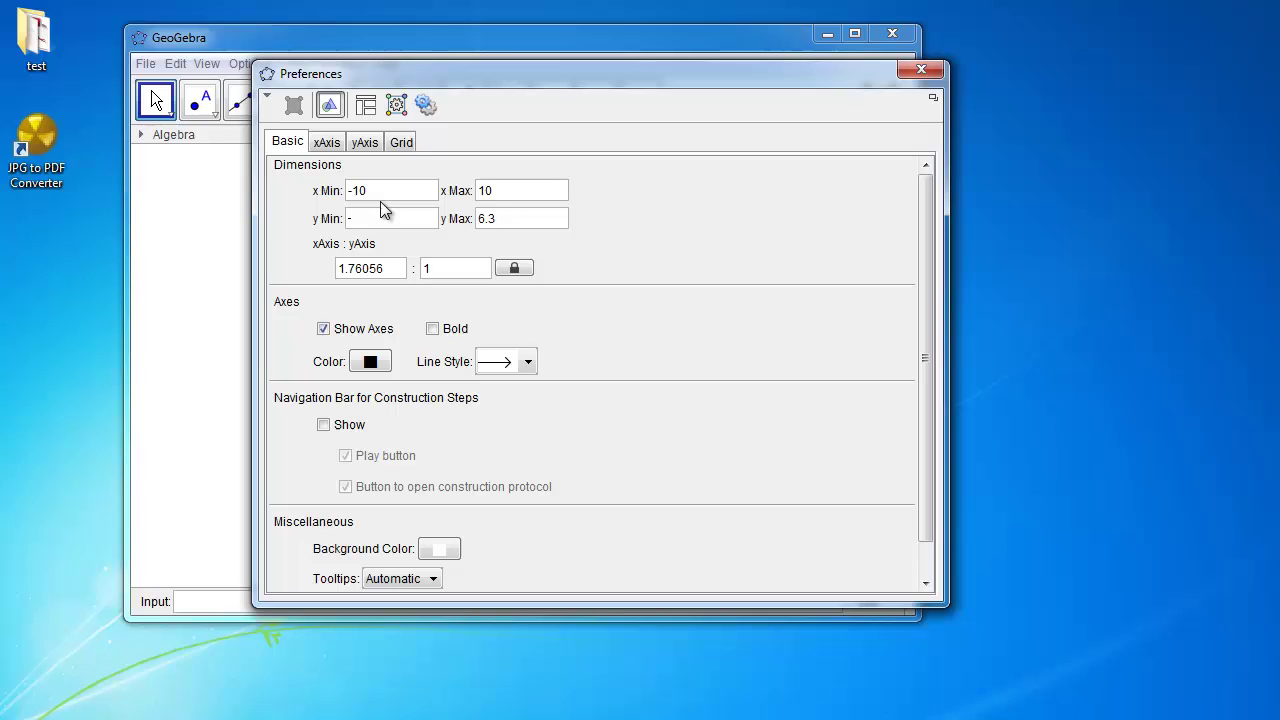
type("10")
key("Tab")
key("BackSpace")
key("BackSpace")
key("BackSpace")
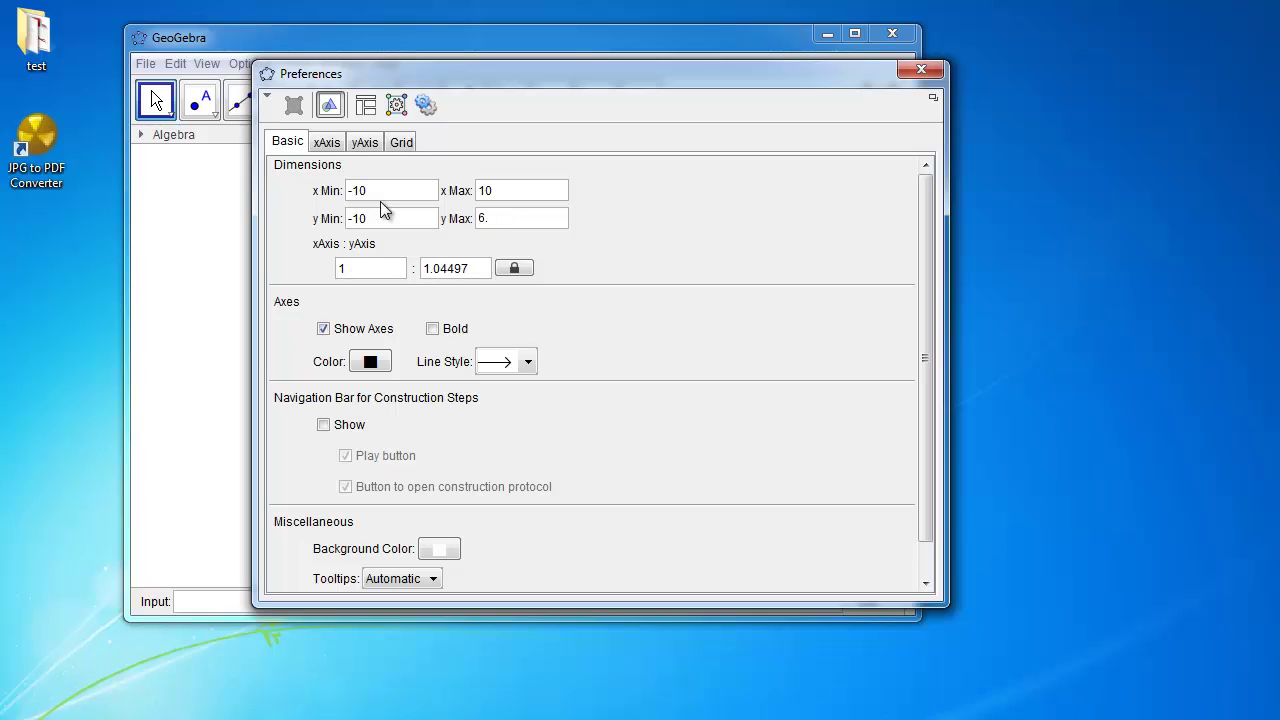
type("10")
Step: Turn on the grid with a custom spacing of 1 on both axes
left_click(405, 143)
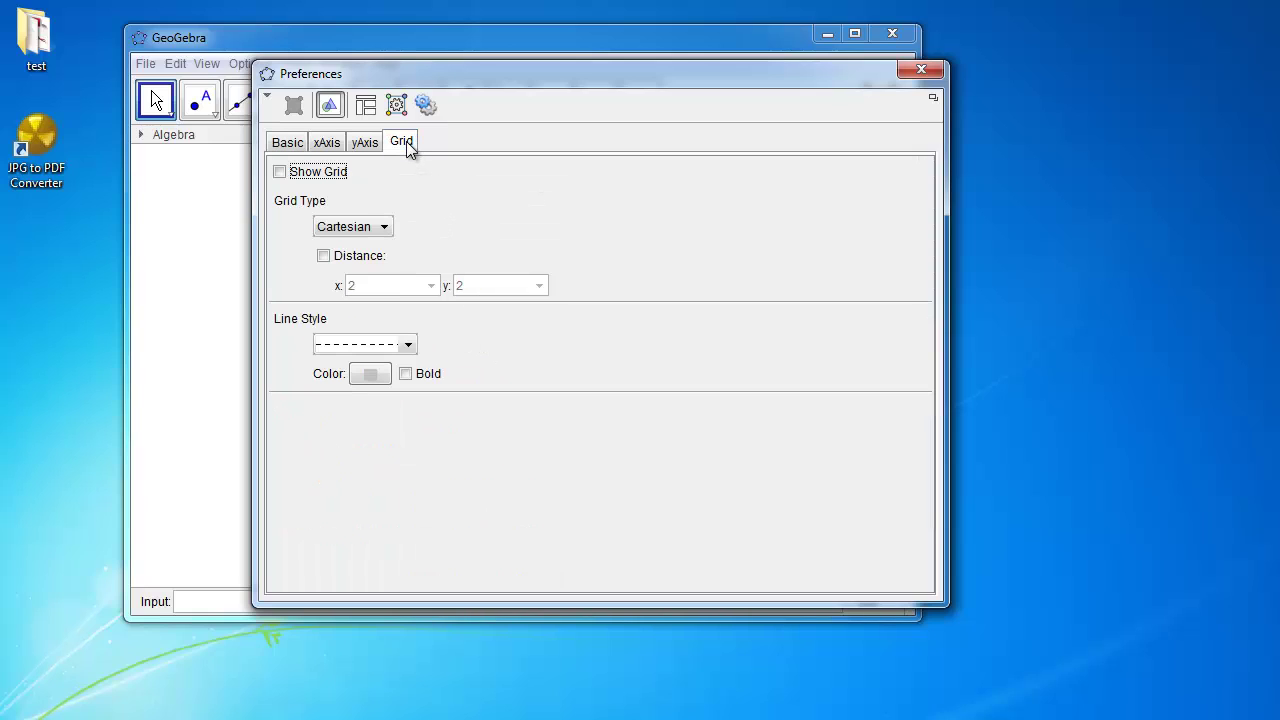
left_click(291, 176)
left_click(366, 257)
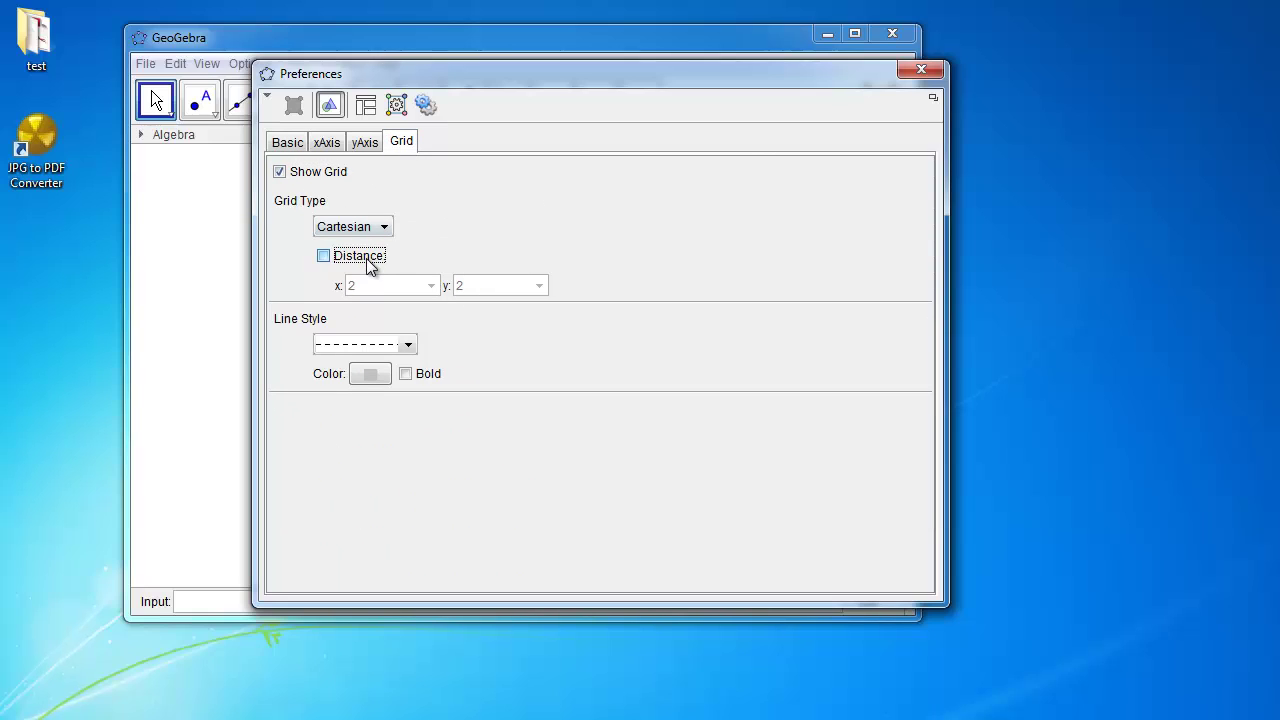
left_click(374, 286)
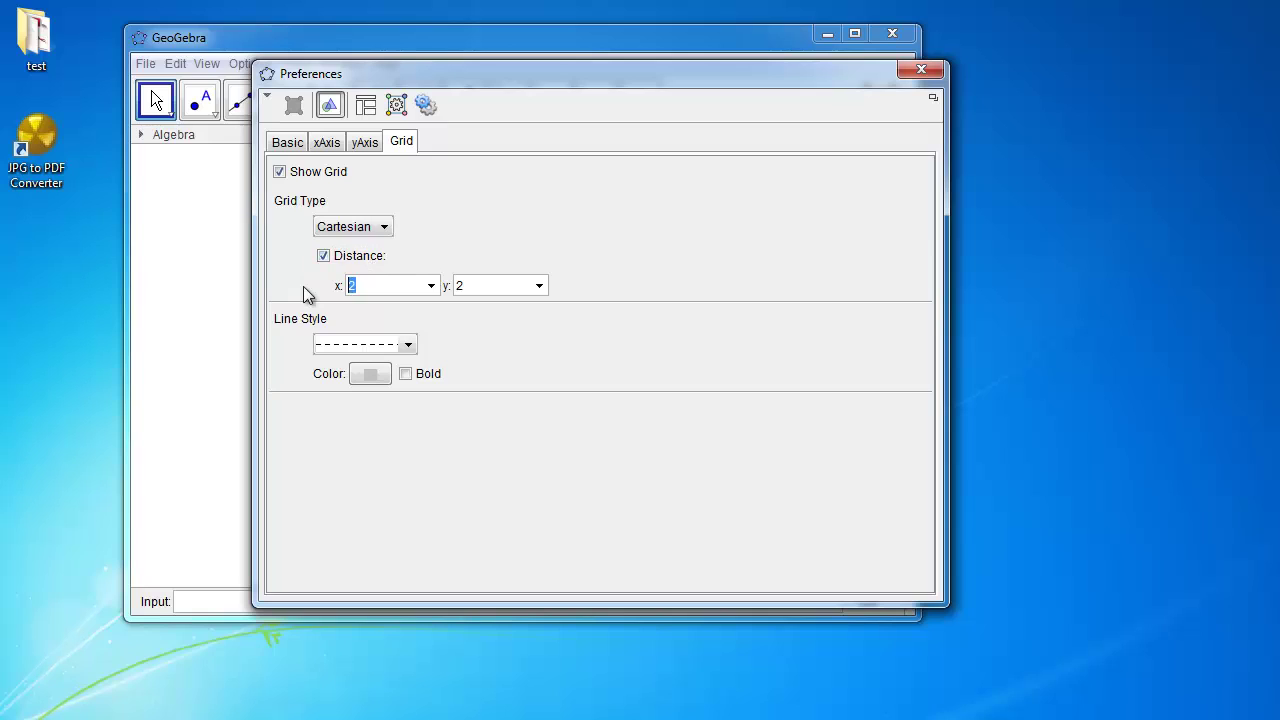
type("1")
key("Tab")
key("BackSpace")
type("1")
left_click_drag(524, 80, 458, 134)
Step: Move the window right and set Point Capturing to Snap to Grid
left_click(851, 125)
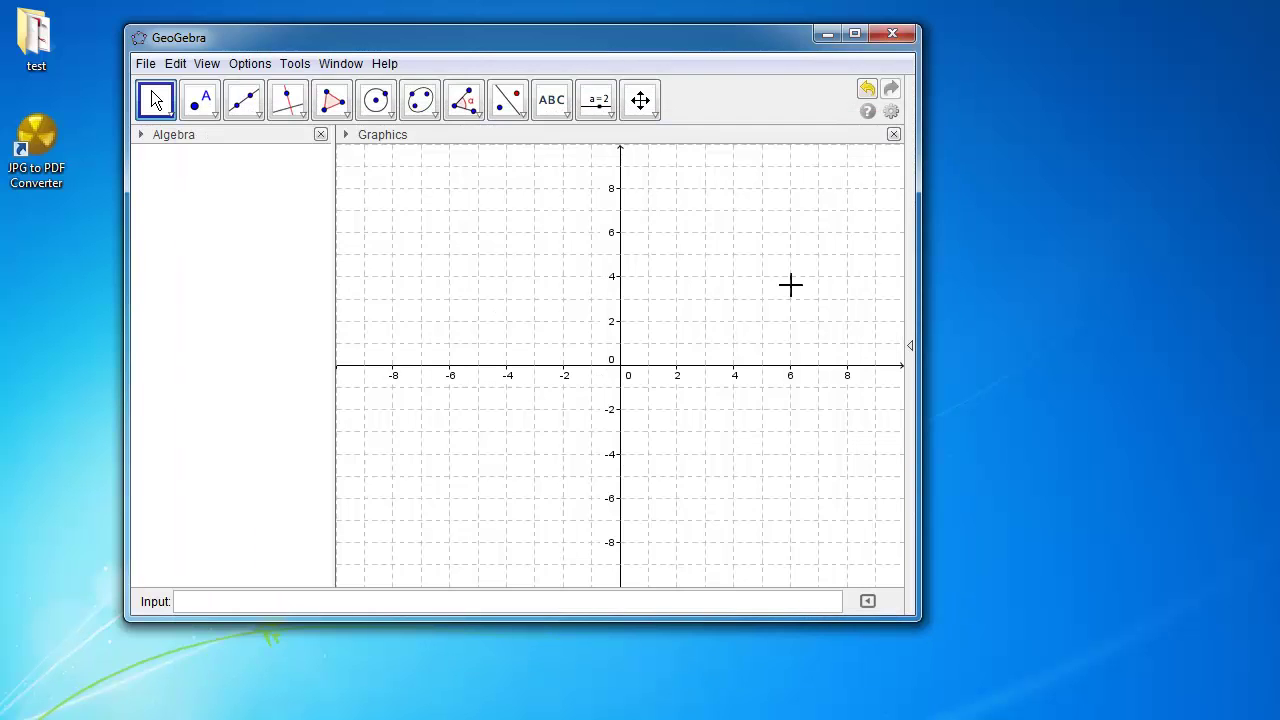
left_click_drag(672, 40, 804, 61)
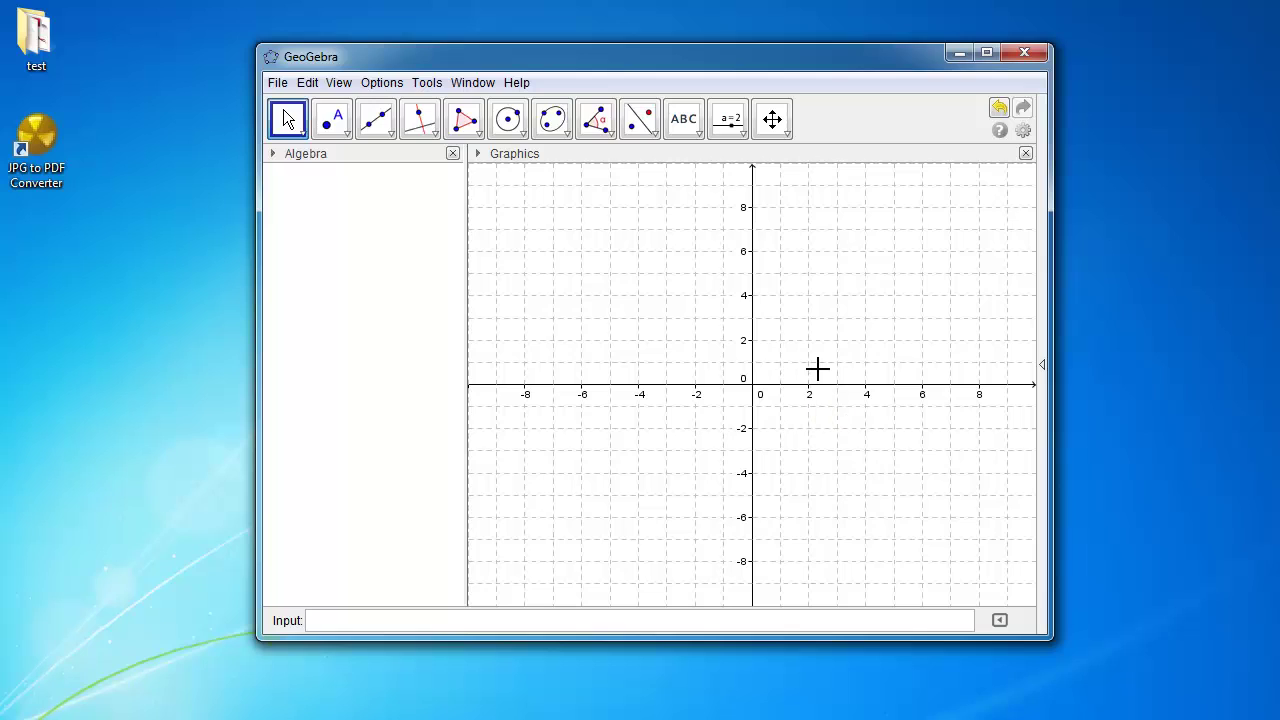
left_click(380, 84)
mouse_move(410, 138)
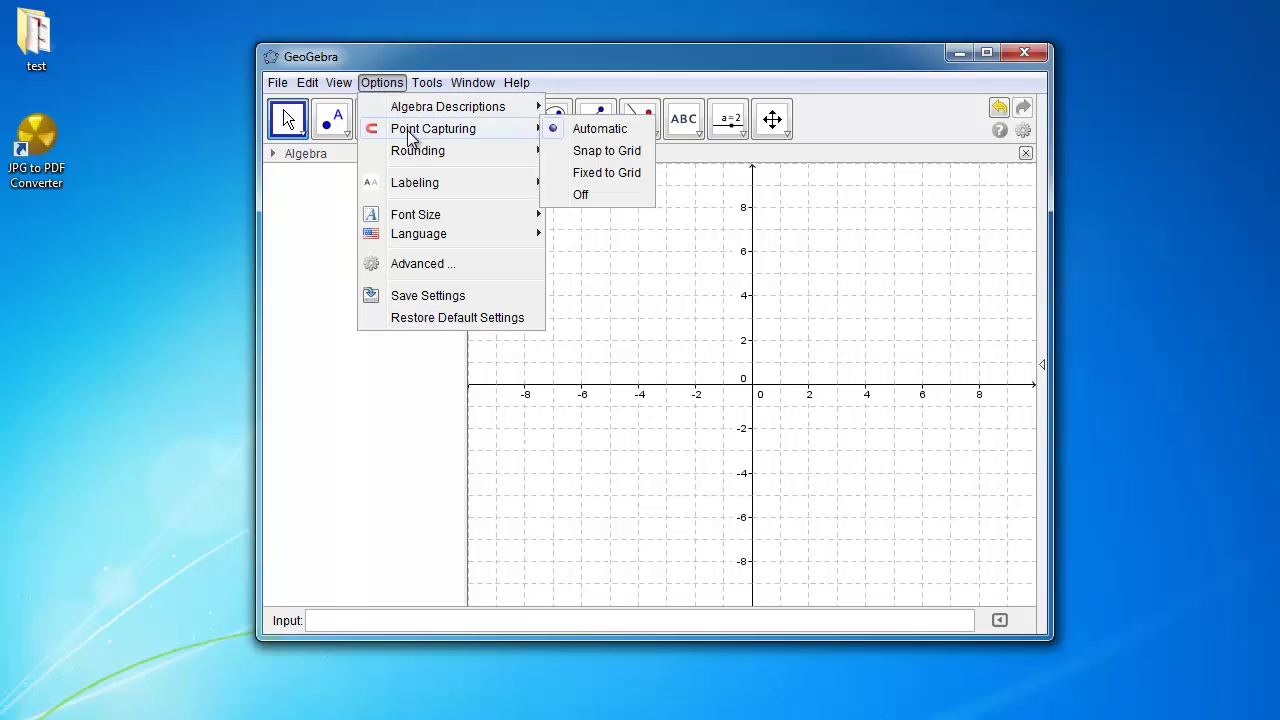
left_click(607, 151)
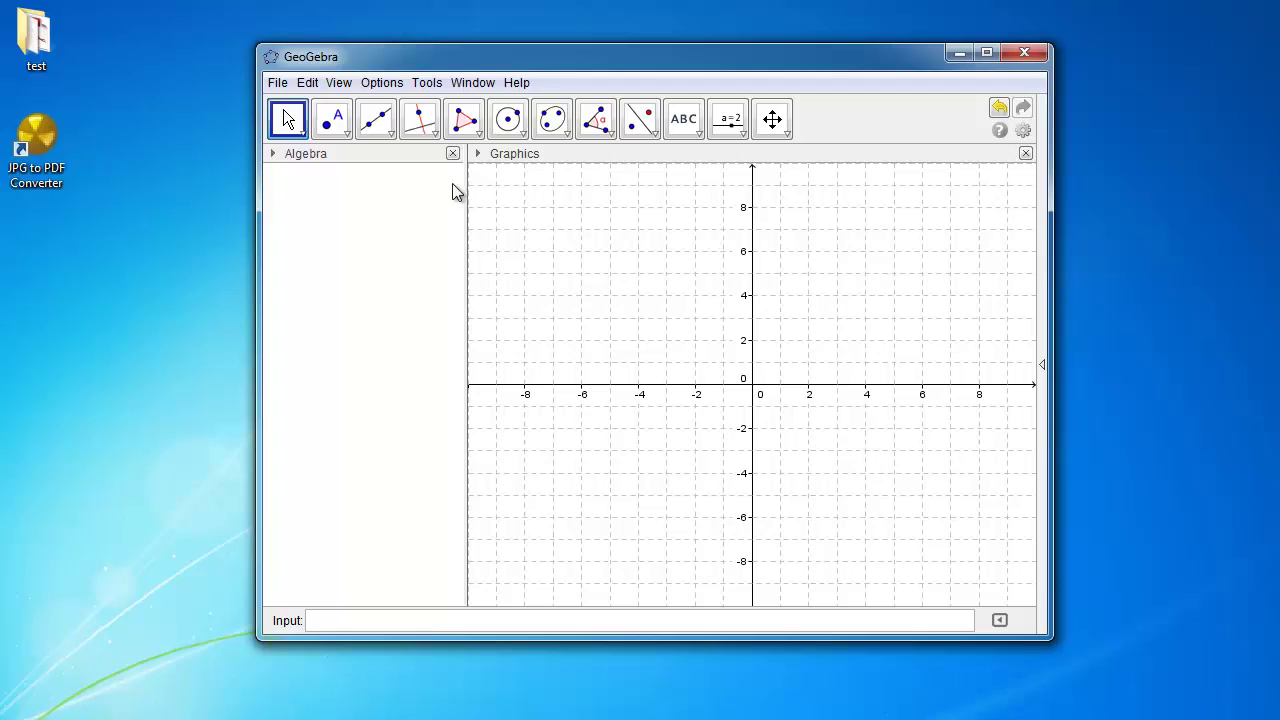
Step: Draw vector u from the origin to (2, 5) with Vector between Two Points
left_click(389, 135)
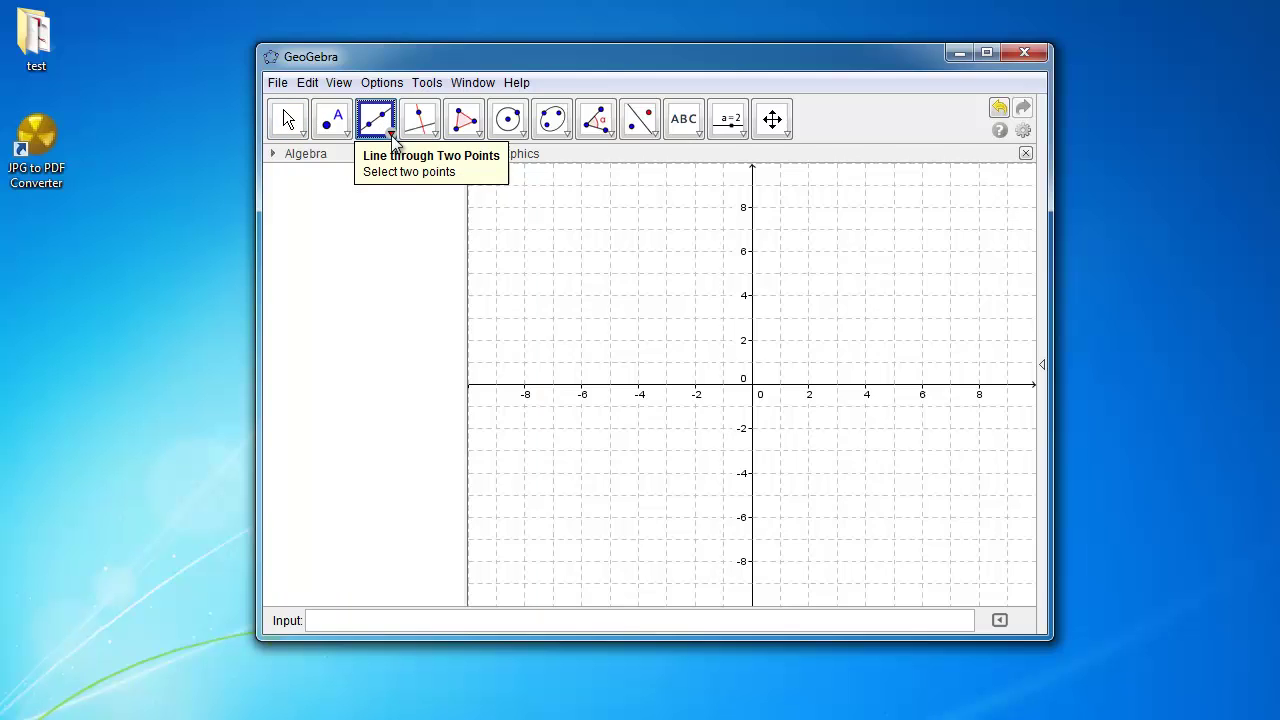
left_click(393, 140)
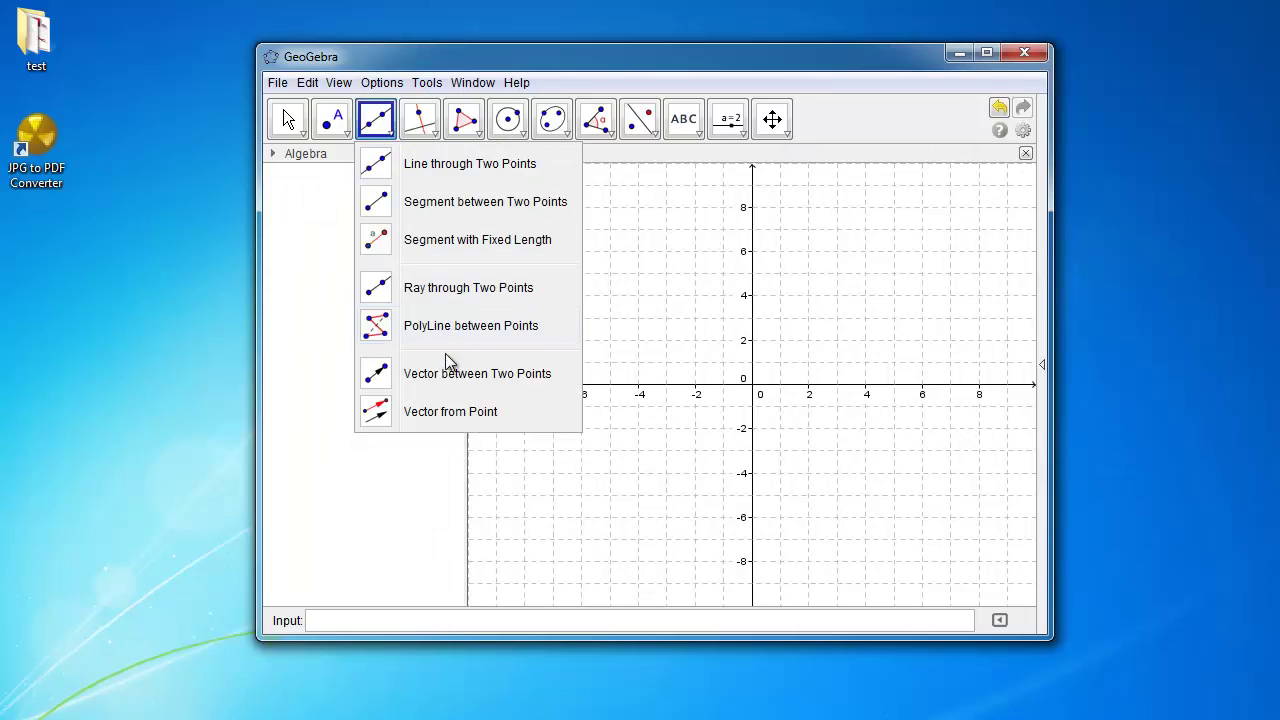
left_click(447, 382)
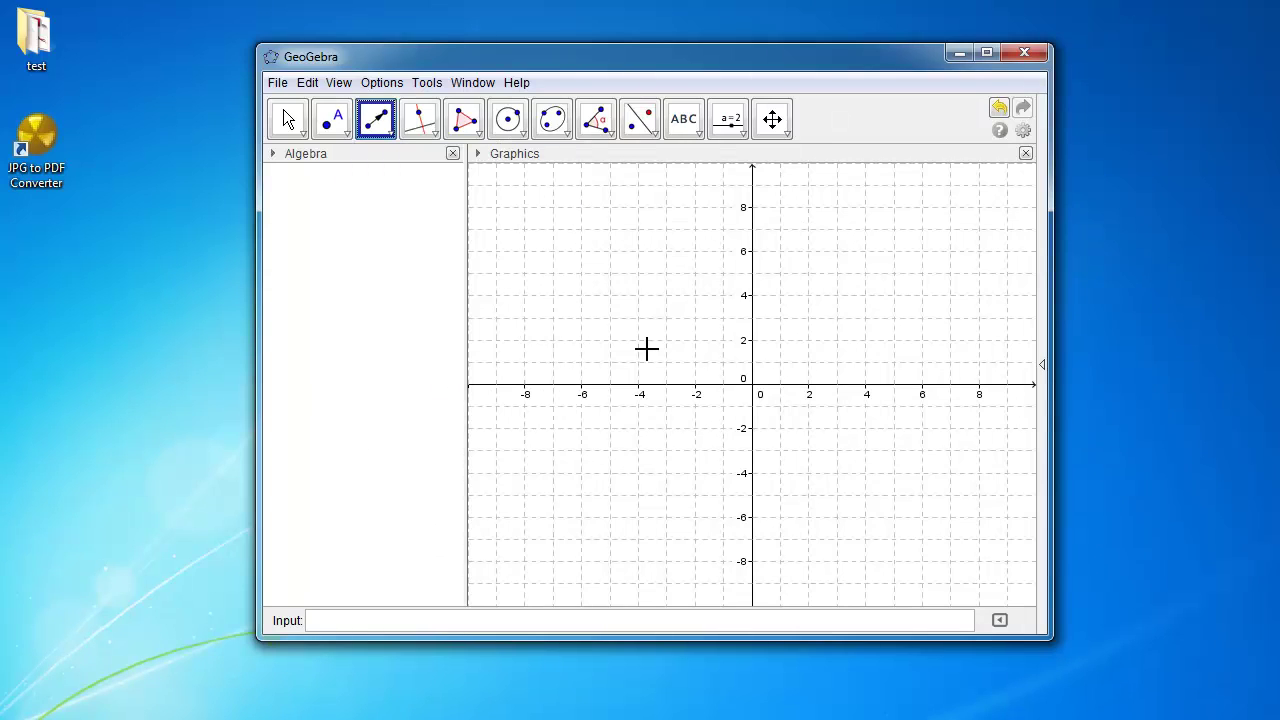
left_click(754, 388)
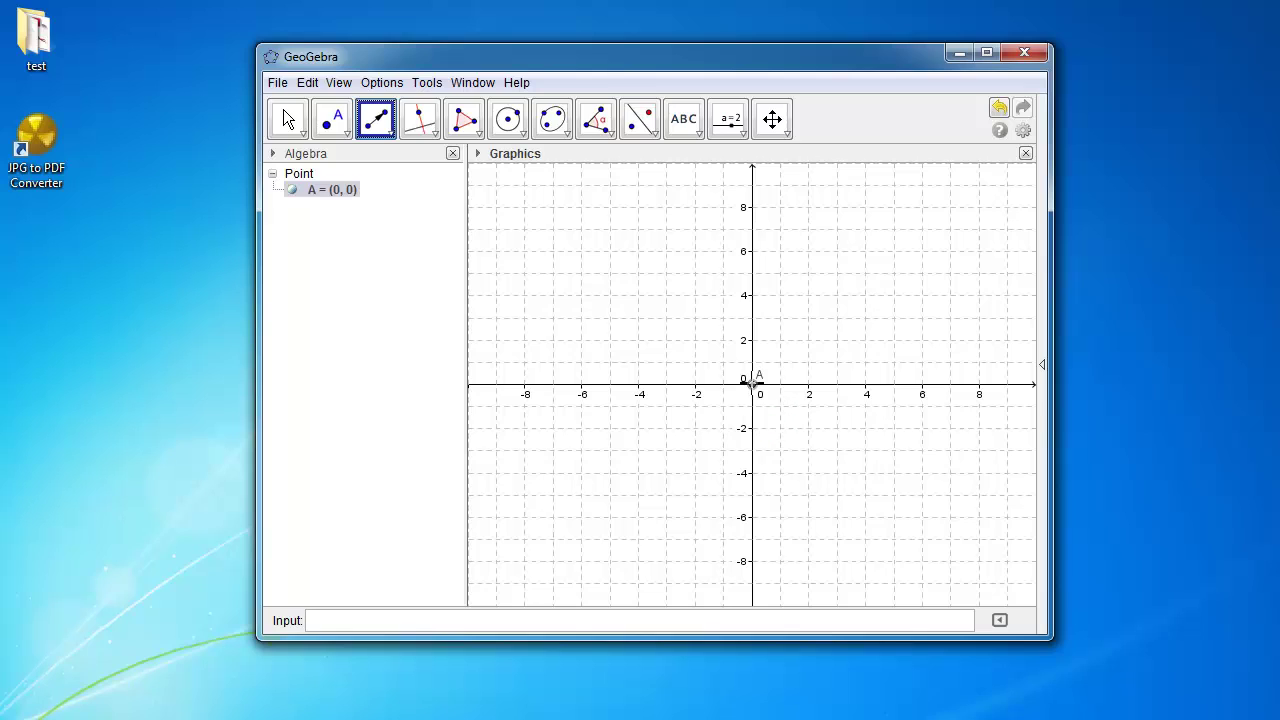
left_click(810, 276)
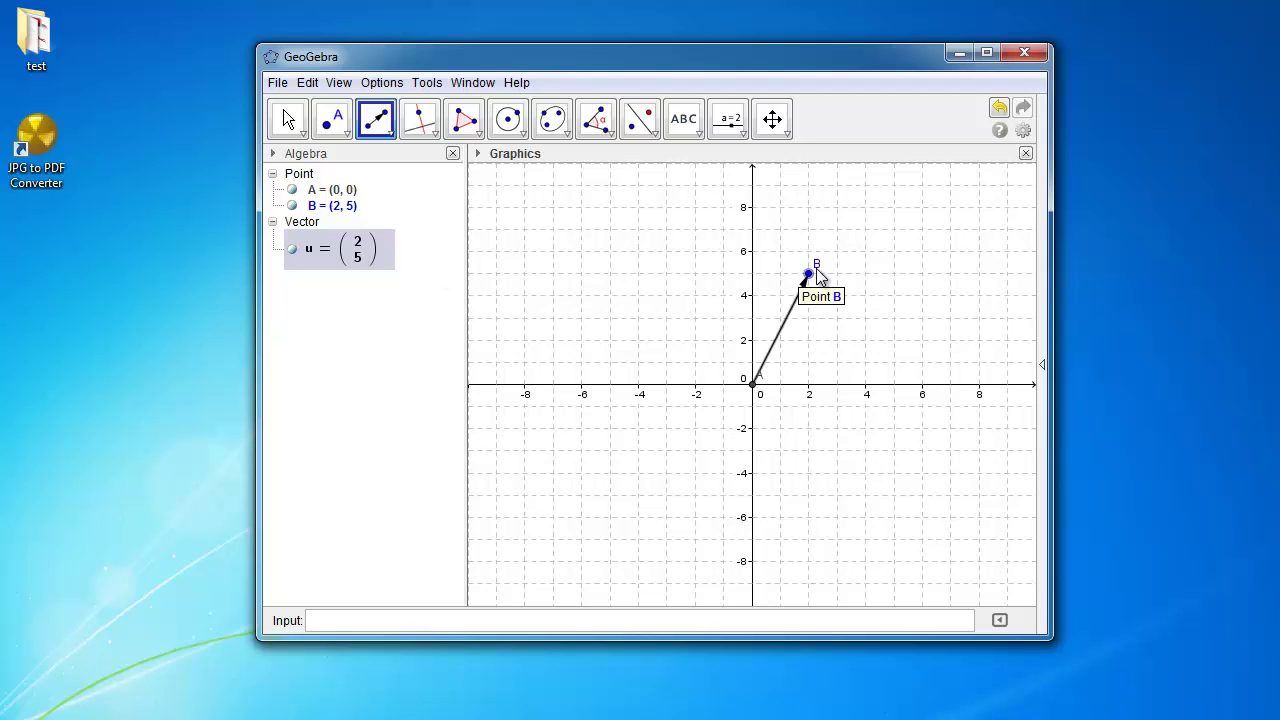
Step: Drag point B to test vector u, then draw vector v from the origin to (4, -2)
left_click(288, 118)
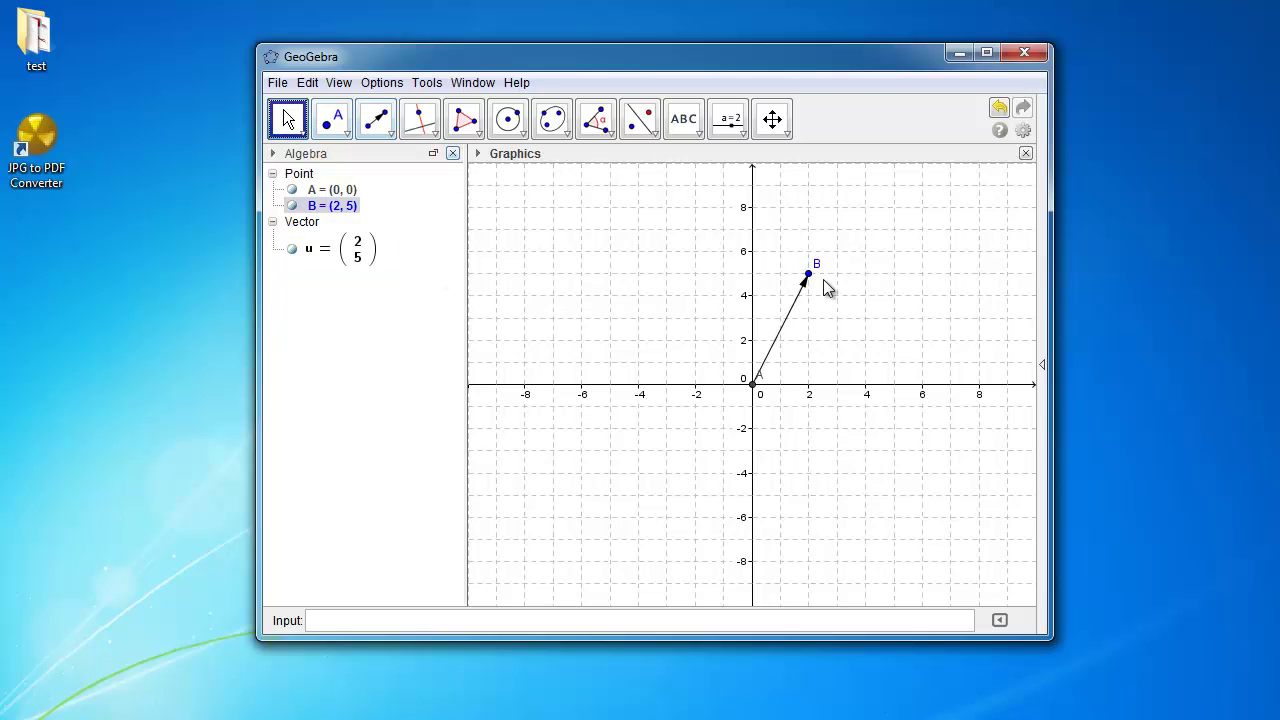
mouse_move(823, 281)
left_mouse_down()
mouse_move(831, 297)
mouse_move(623, 369)
mouse_move(797, 295)
mouse_move(814, 306)
mouse_move(812, 282)
left_mouse_up()
left_click(380, 124)
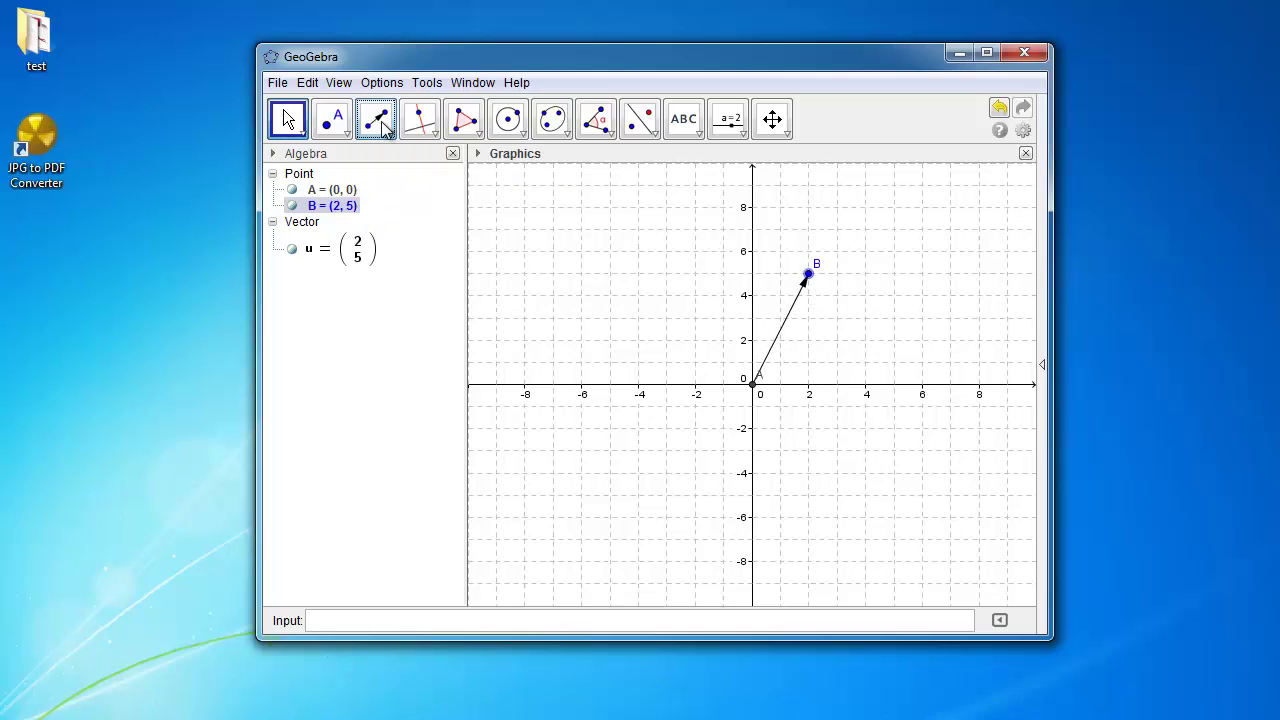
left_click(757, 391)
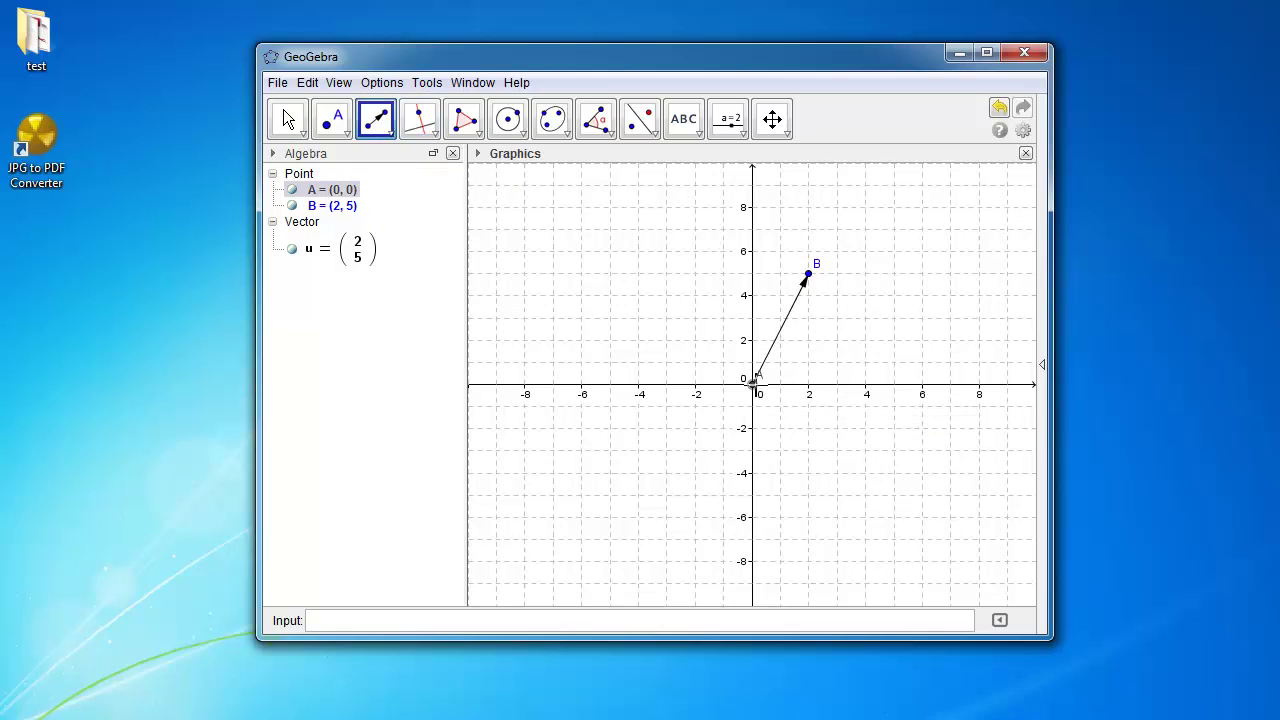
left_click(865, 428)
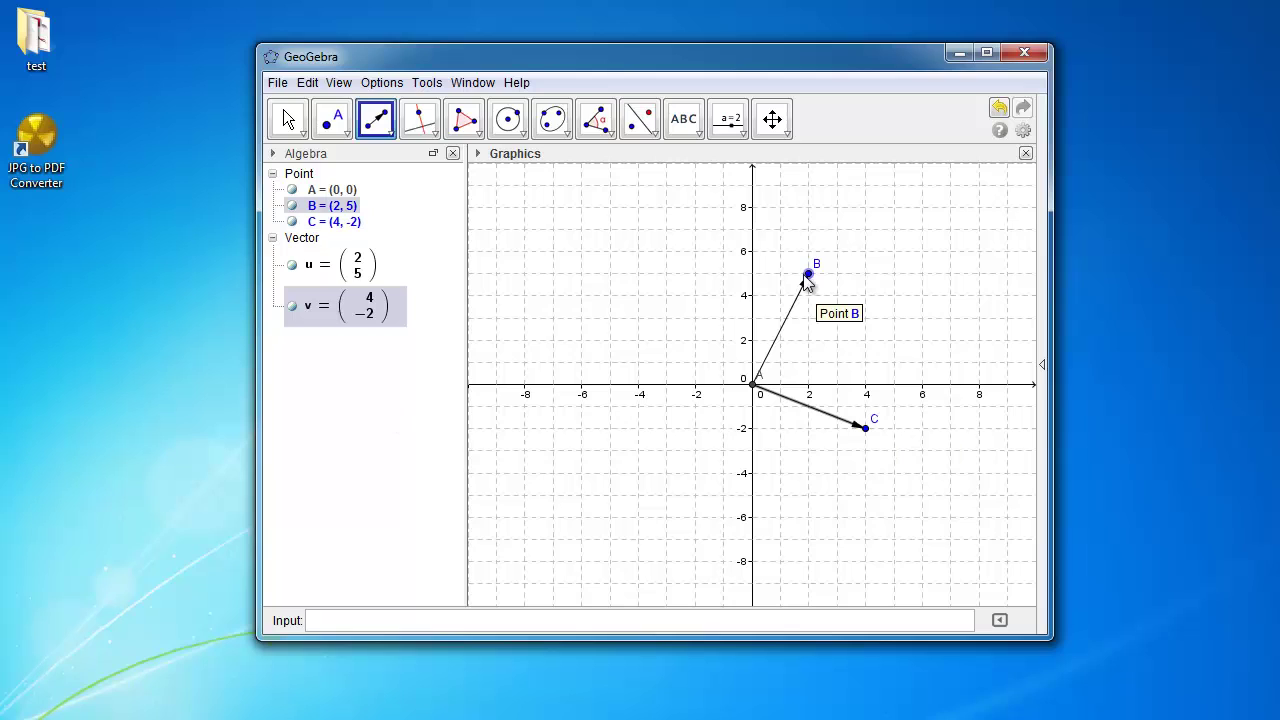
Step: Show the name label 'u' on vector u
left_click(287, 119)
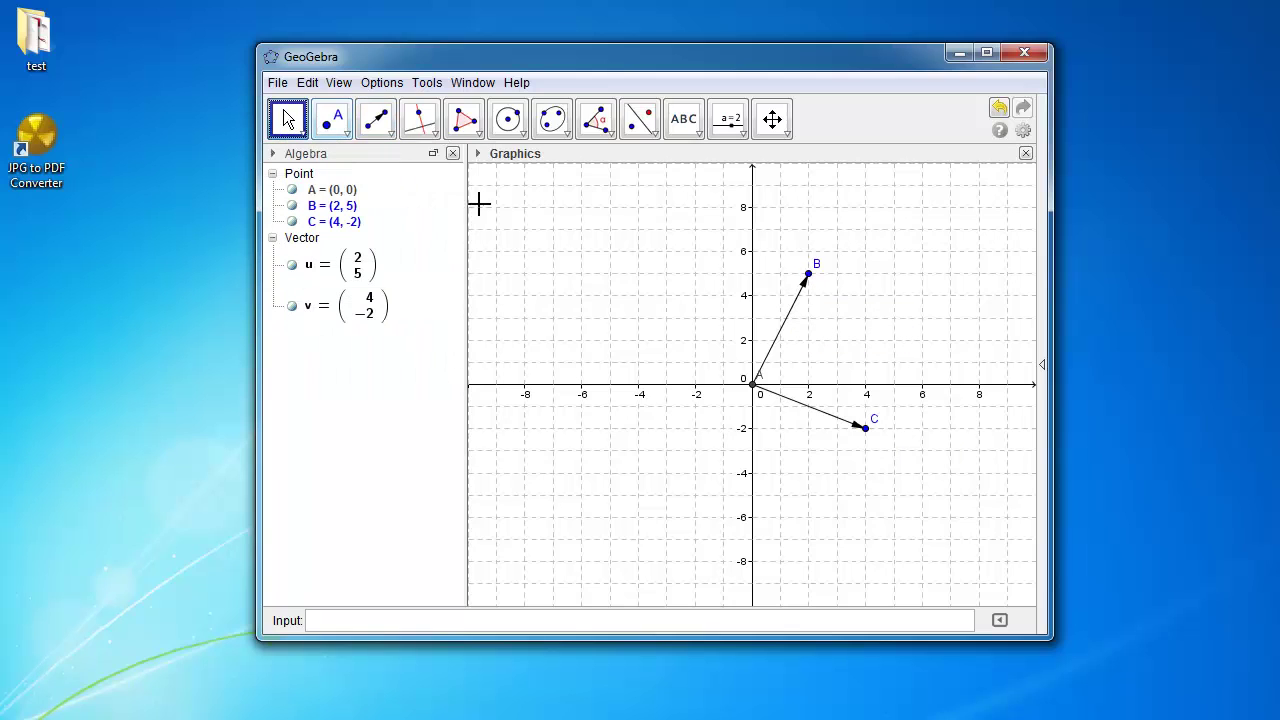
right_click(785, 332)
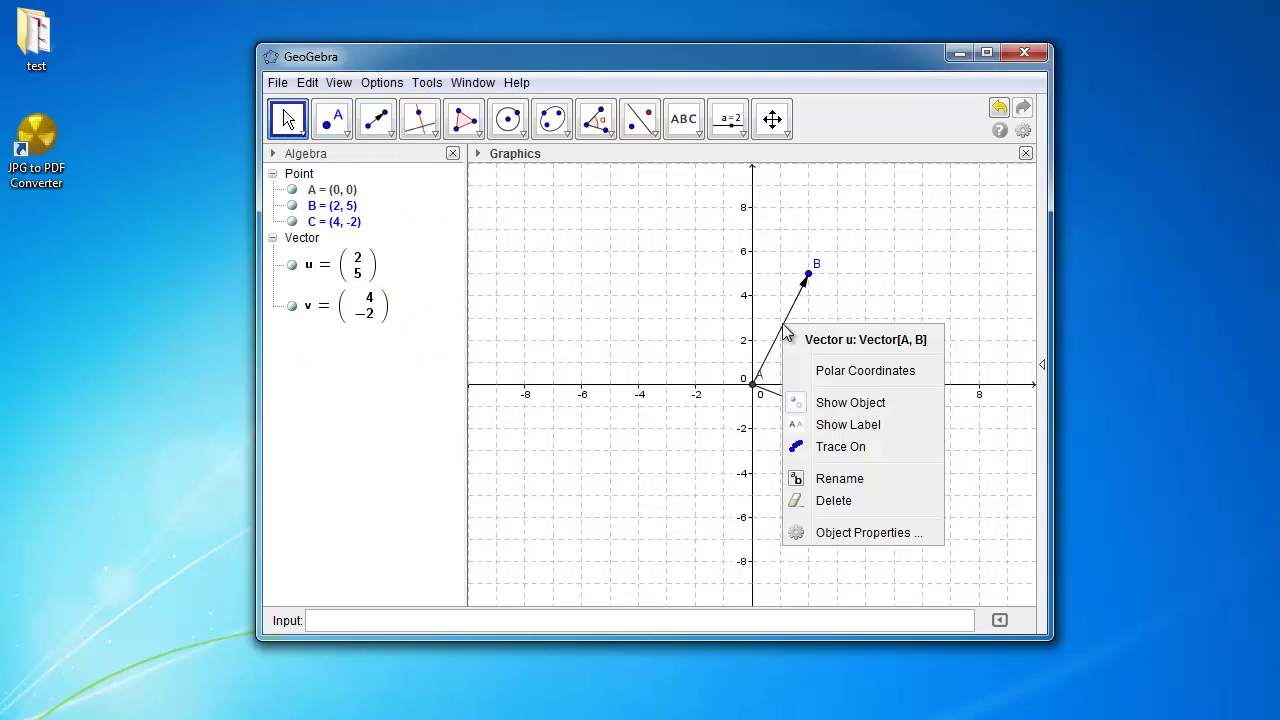
left_click(785, 334)
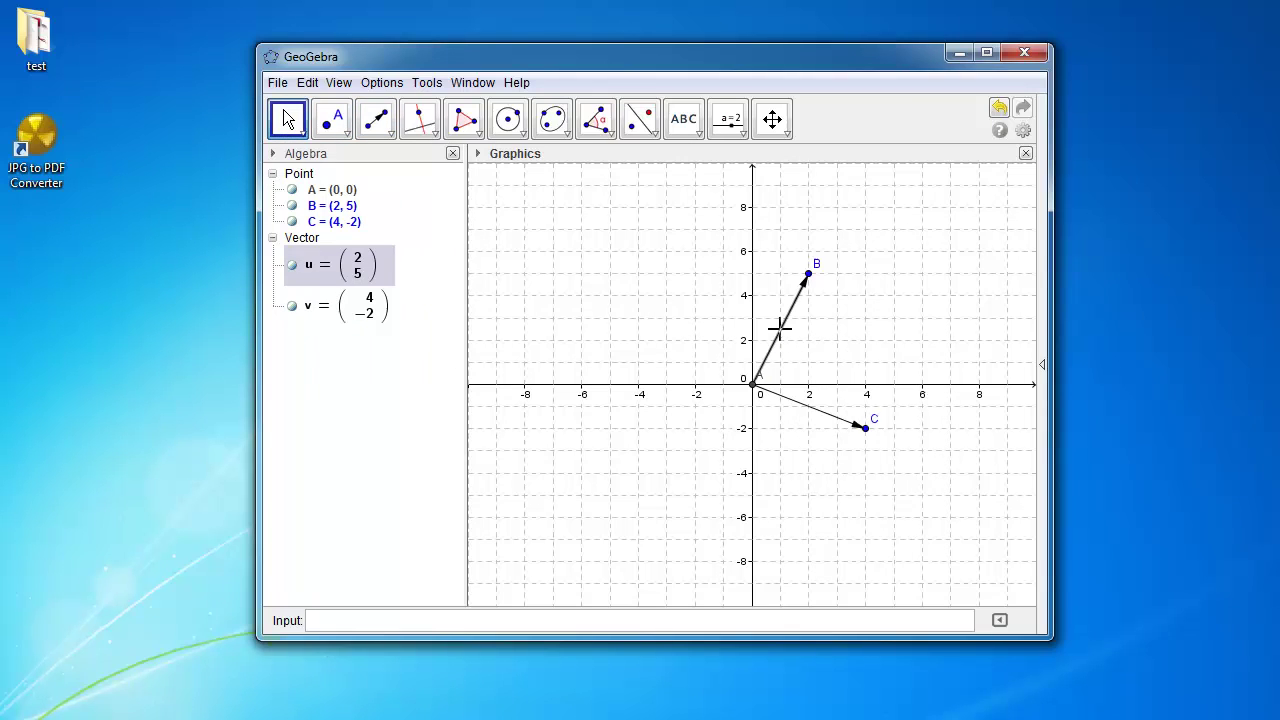
right_click(784, 338)
left_click(818, 430)
Step: Show the name label 'v' on vector v, then deselect it
left_click(806, 406)
right_click(805, 404)
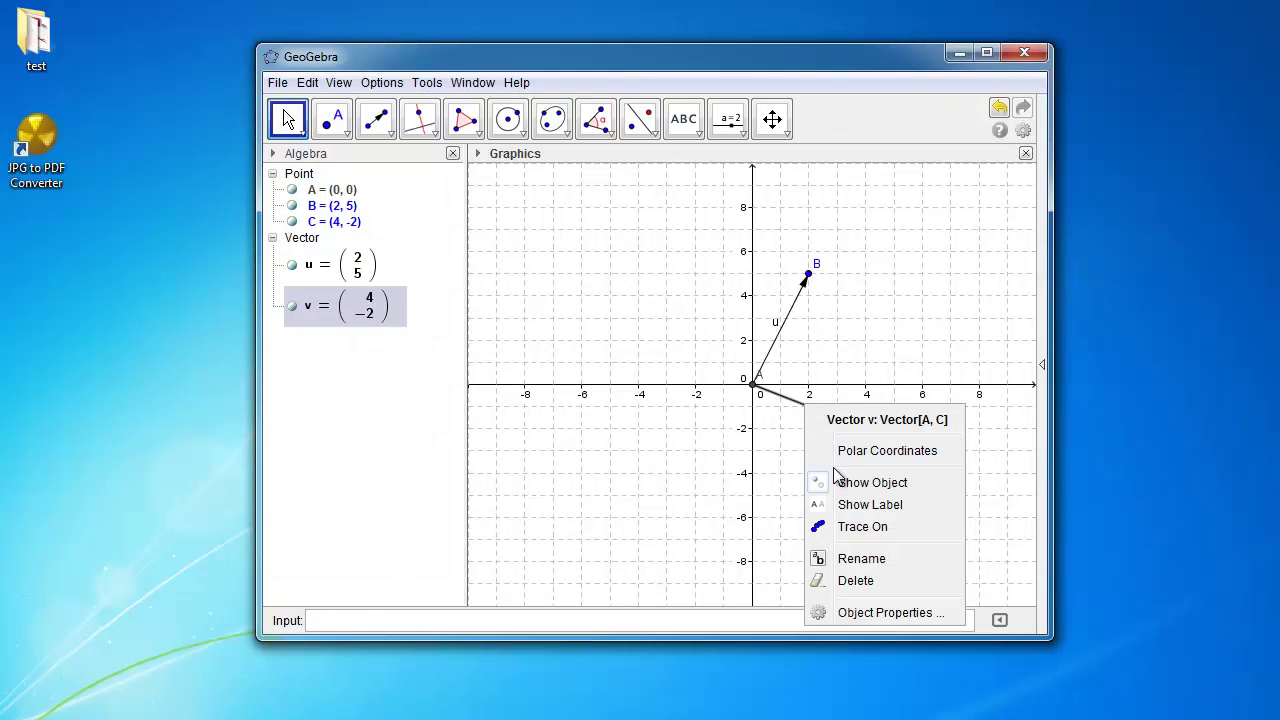
left_click(855, 505)
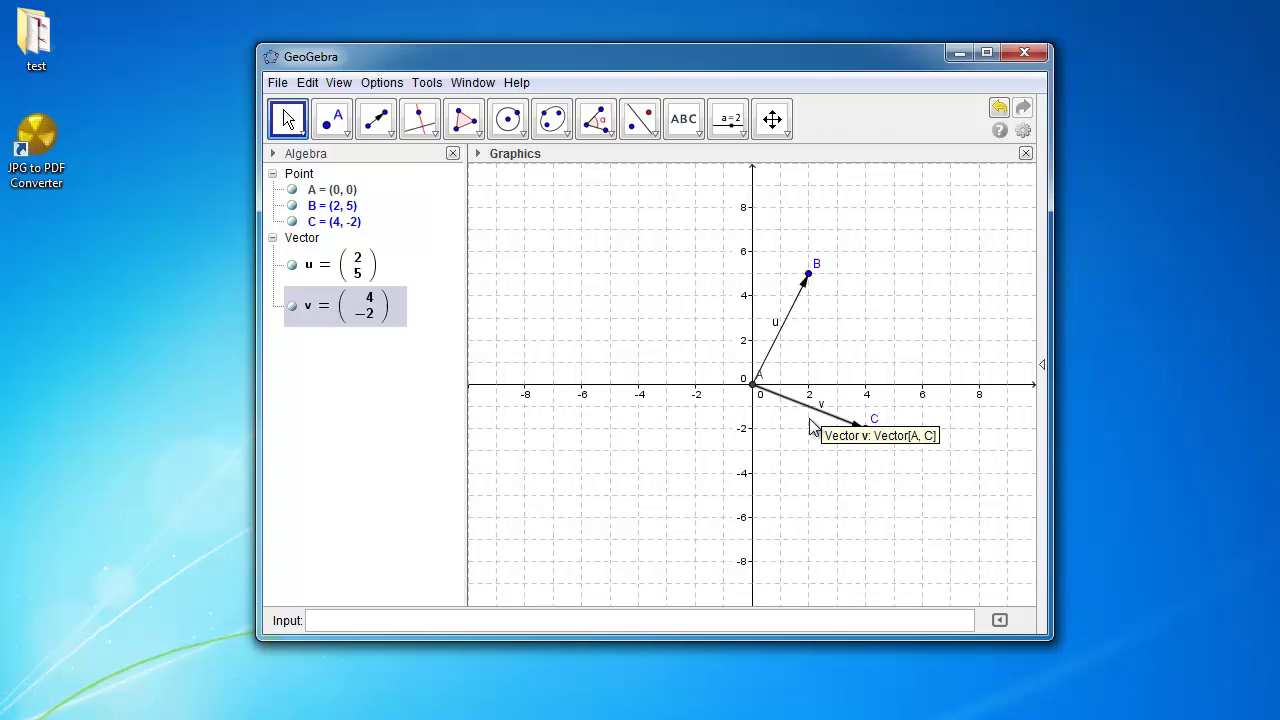
left_click(795, 458)
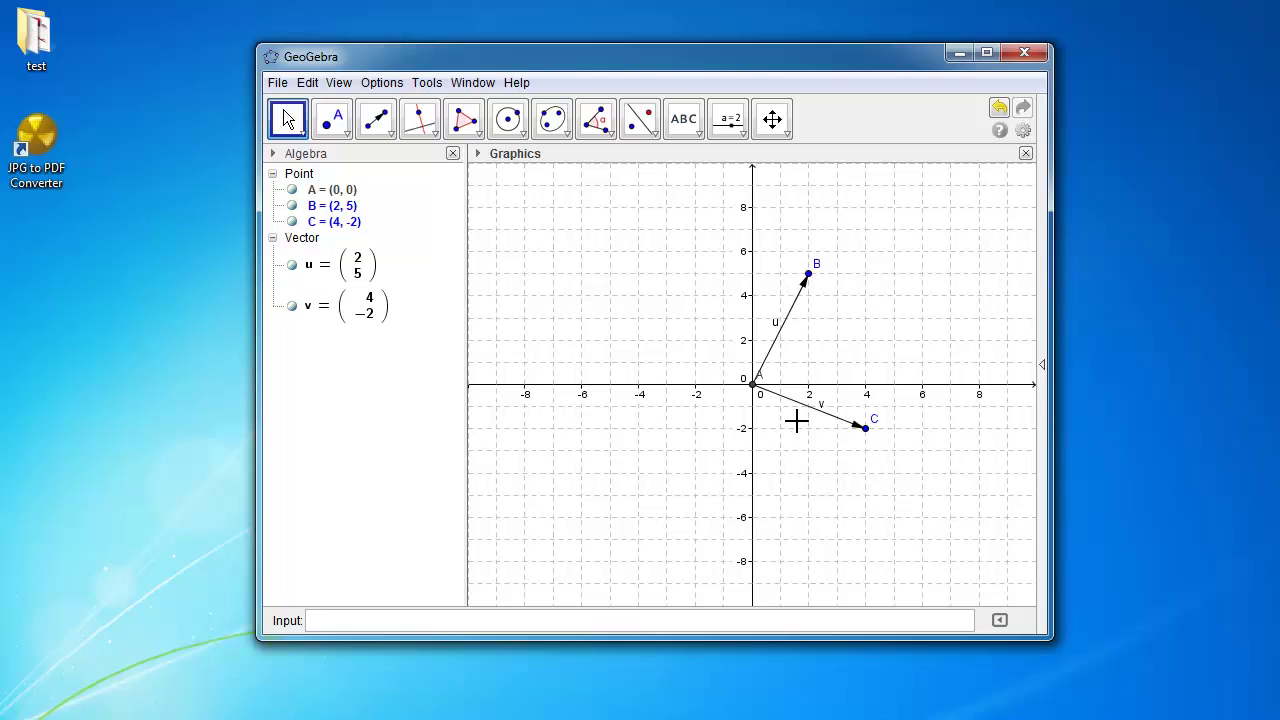
left_click(866, 428)
left_click(809, 276)
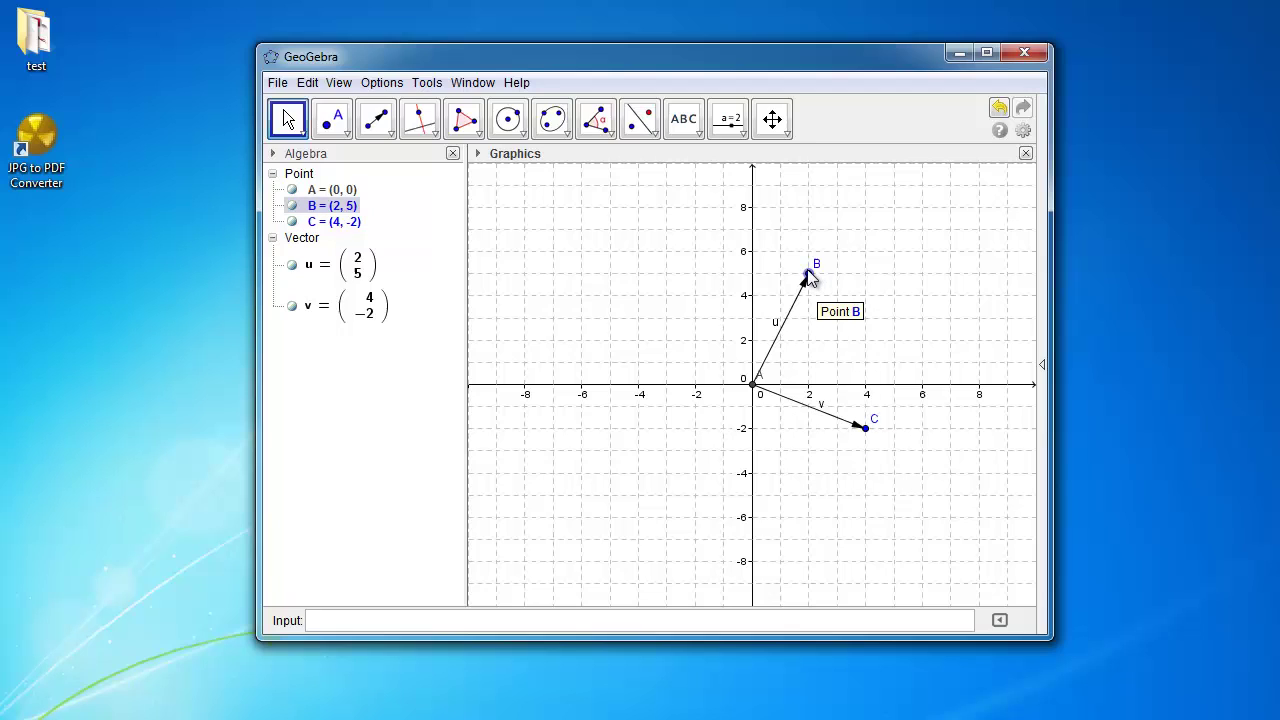
left_click(866, 429)
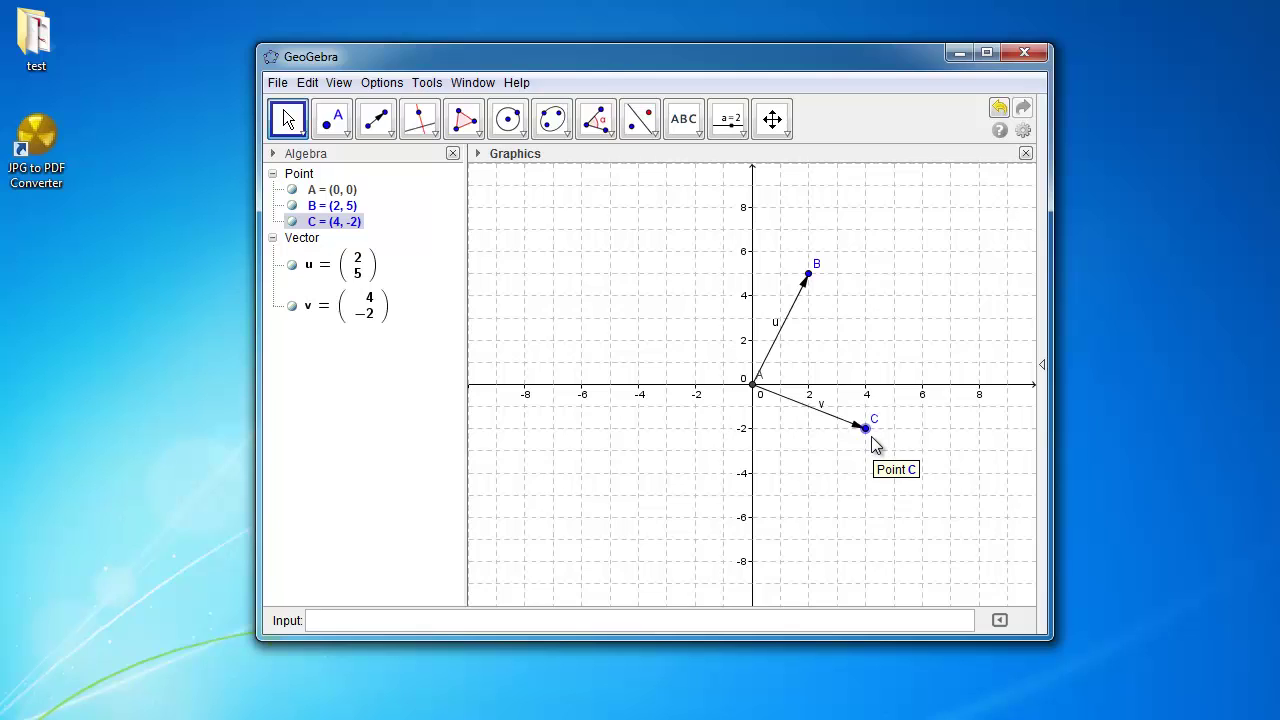
left_click(810, 275)
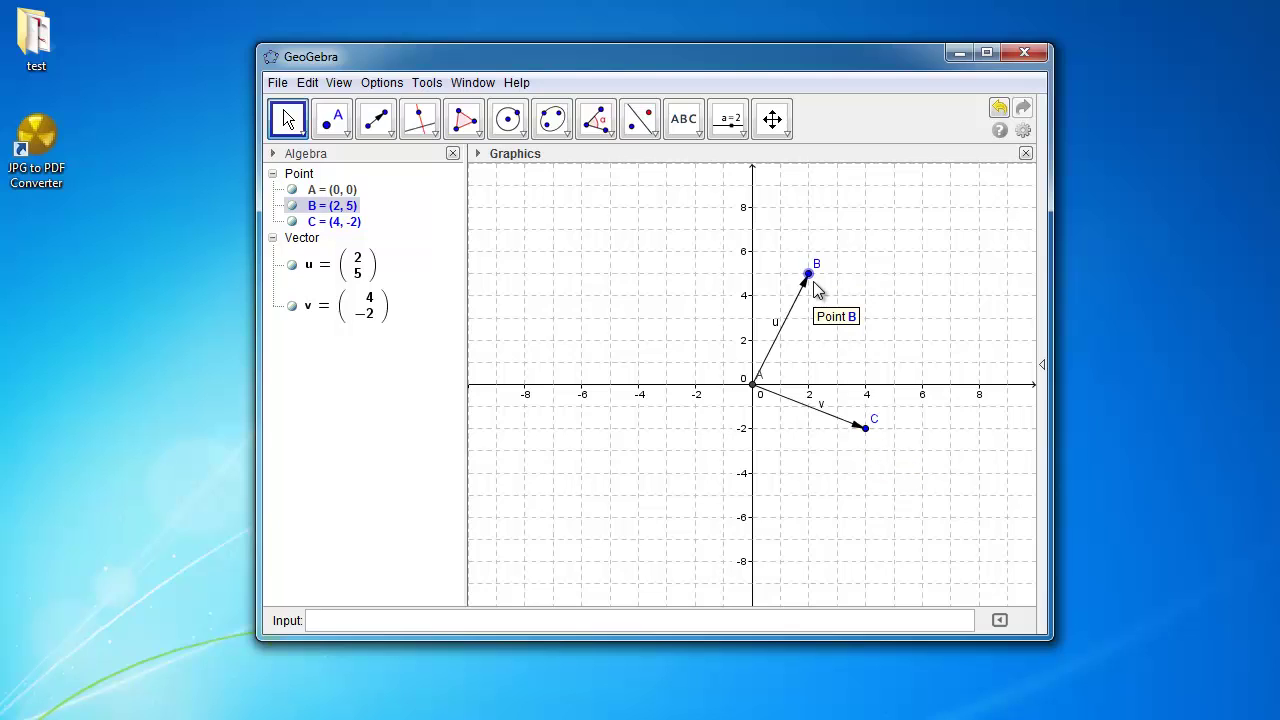
left_click(812, 280)
left_click(866, 430)
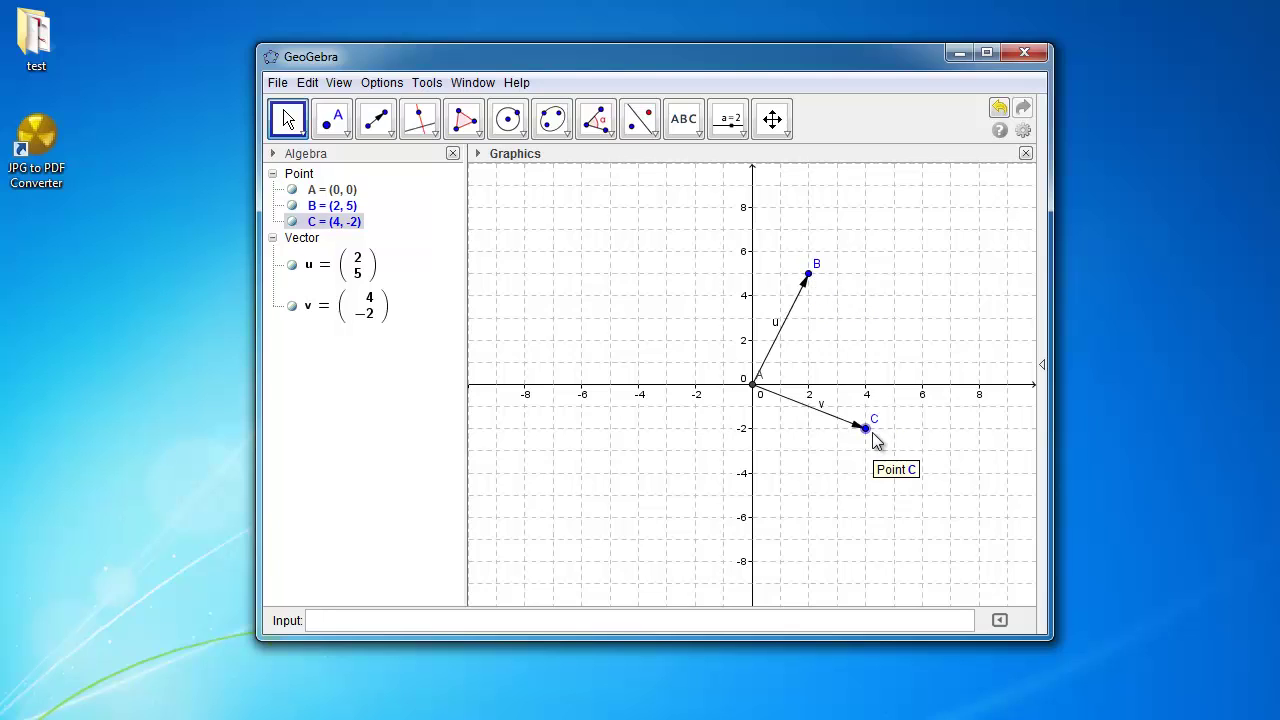
left_click(852, 528)
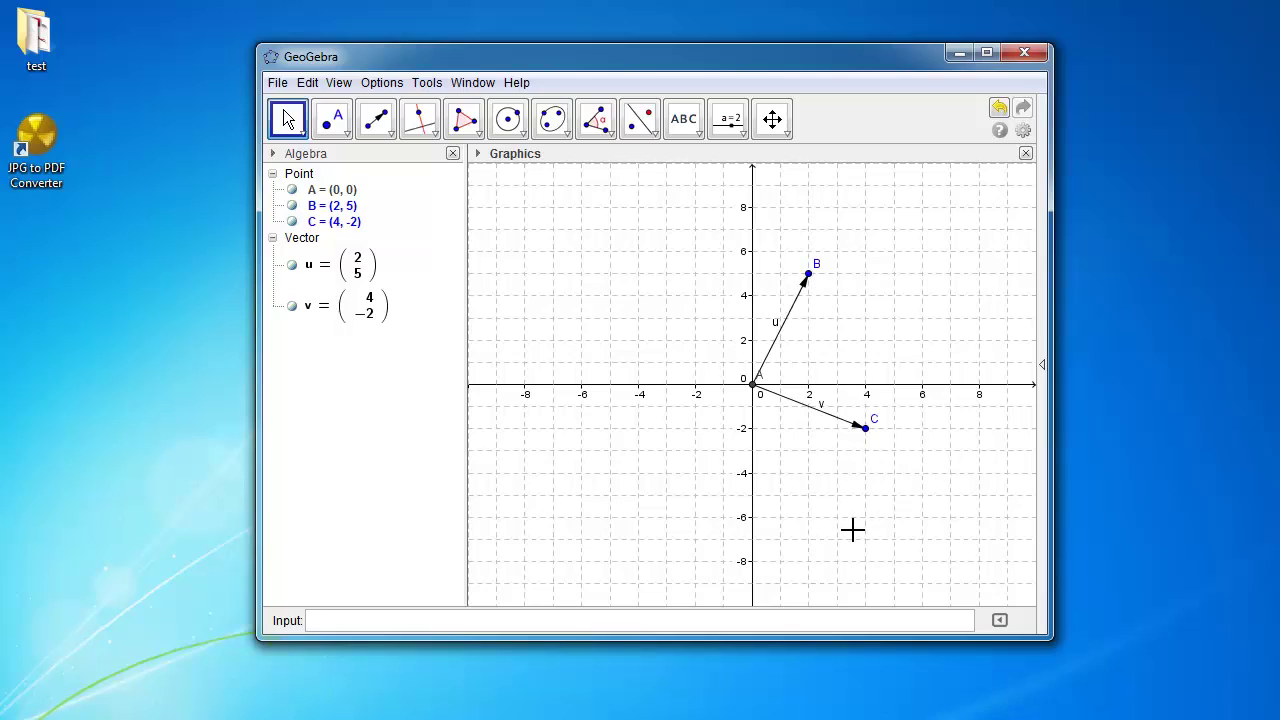
Step: Enter w=v-u in the Input bar to create vector w = (2, -7) from the origin
left_click(690, 621)
type("w=")
type("u")
key("Return")
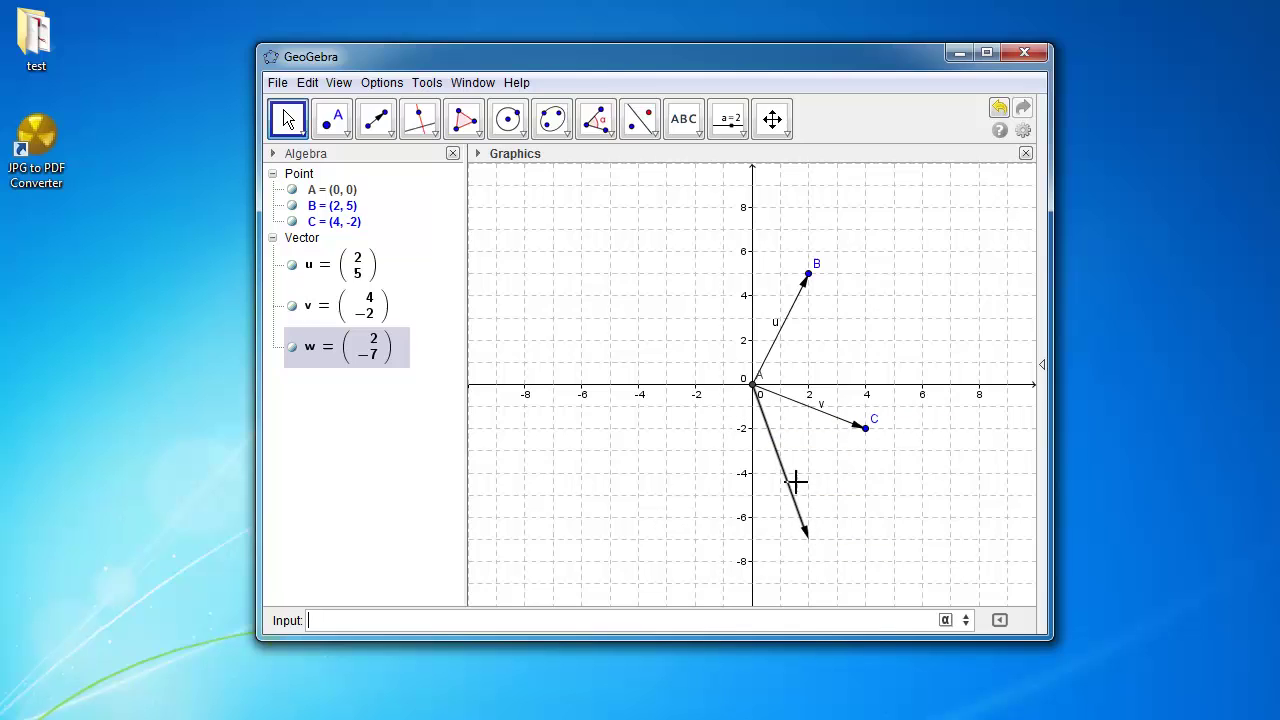
left_click(809, 275)
left_click(392, 139)
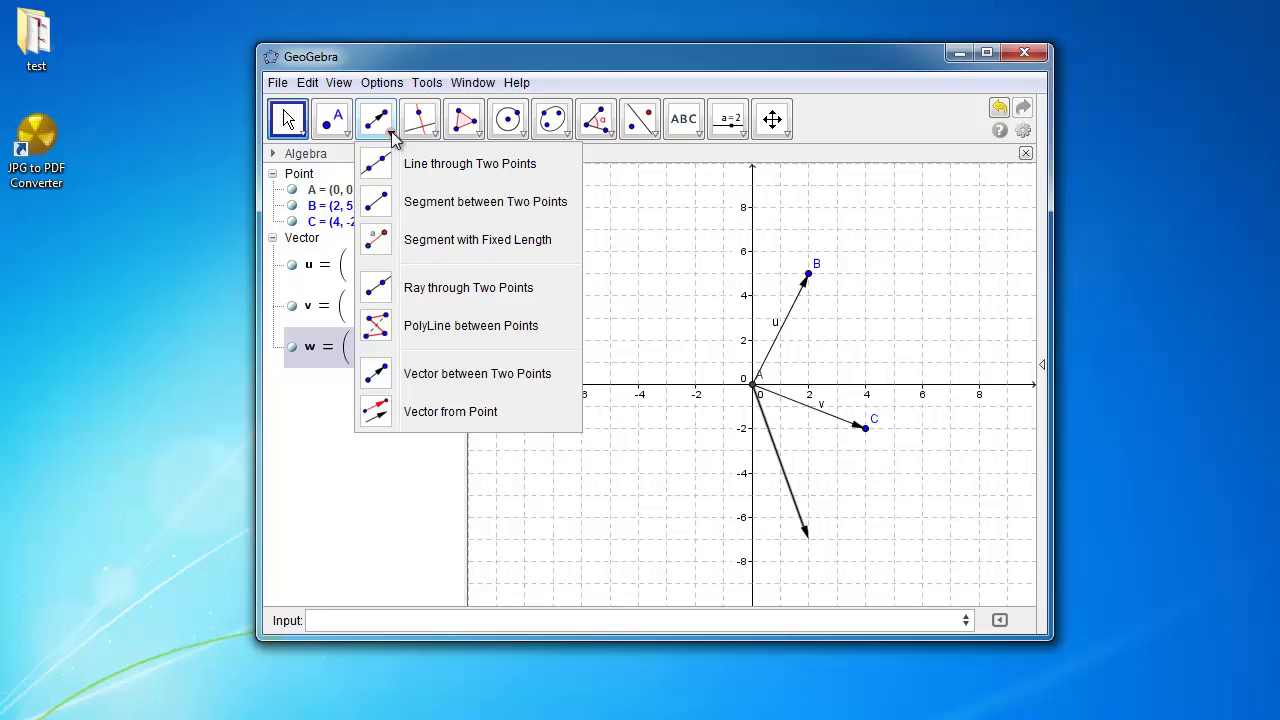
Step: Use Vector from Point to copy w onto point B, creating vector z ending at B' (4, -2)
left_click(439, 415)
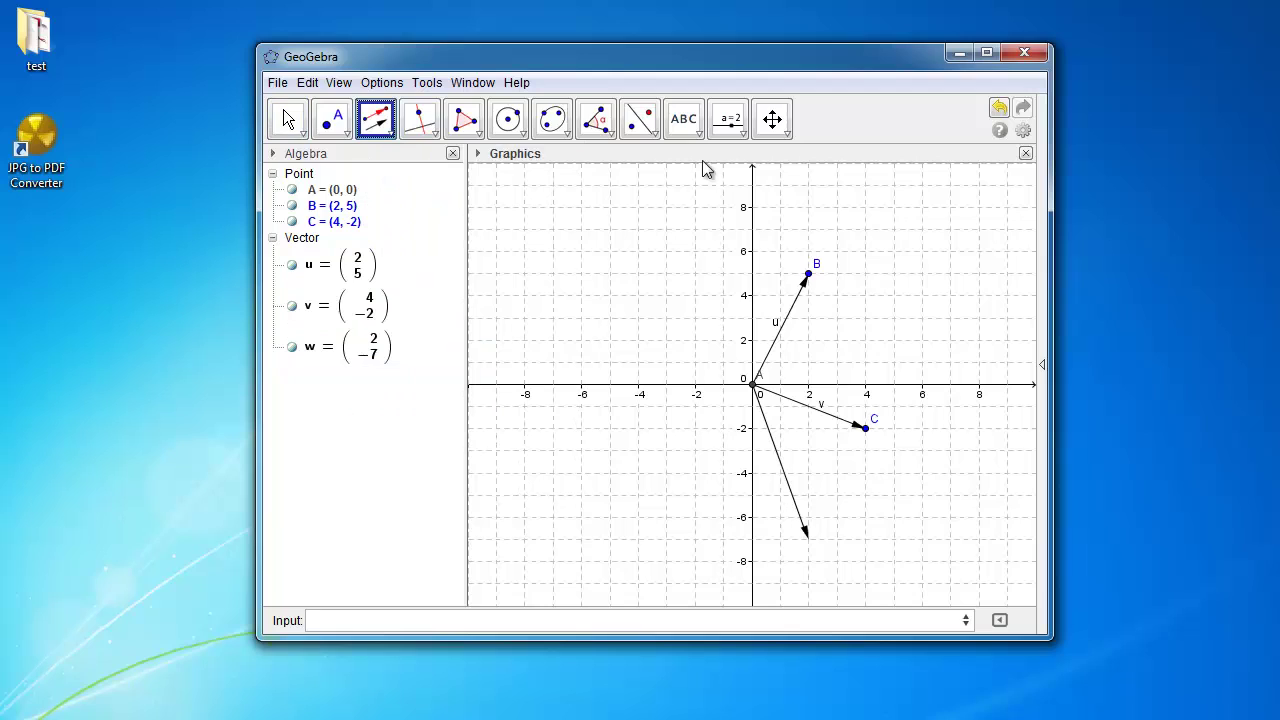
left_click(809, 277)
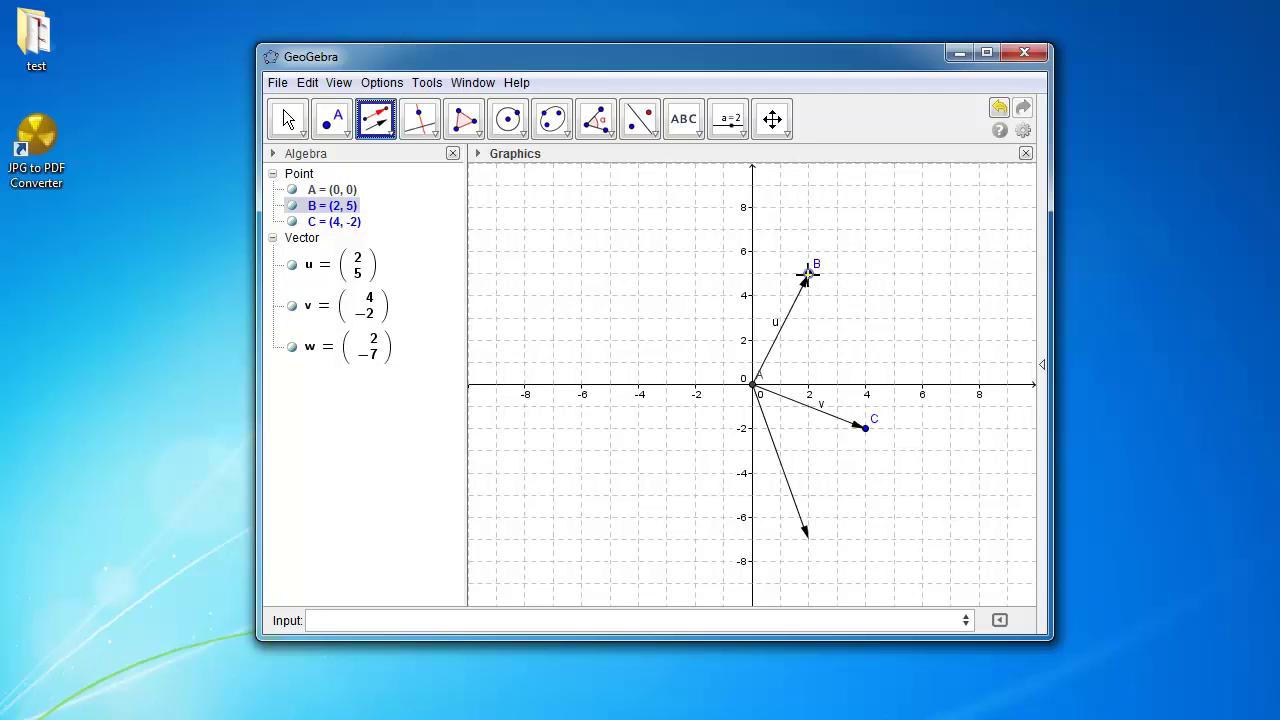
left_click(779, 452)
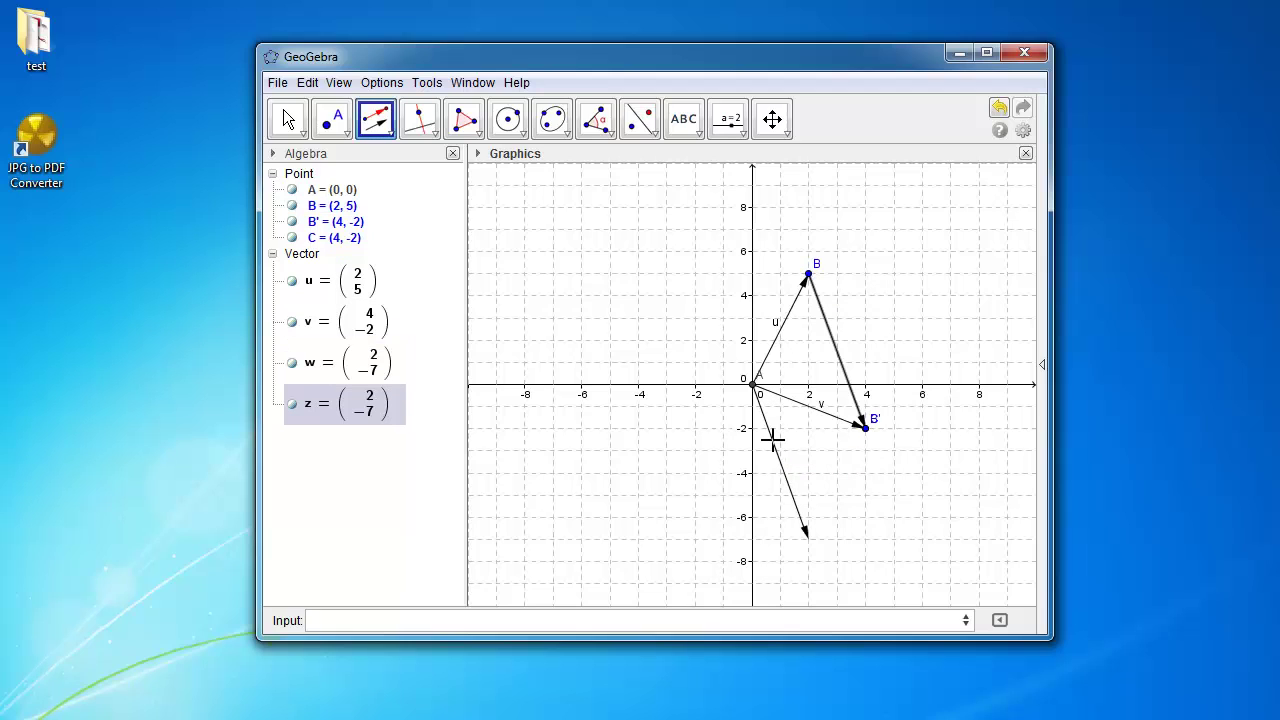
Step: Select vectors w and z in turn to compare them
left_click(289, 119)
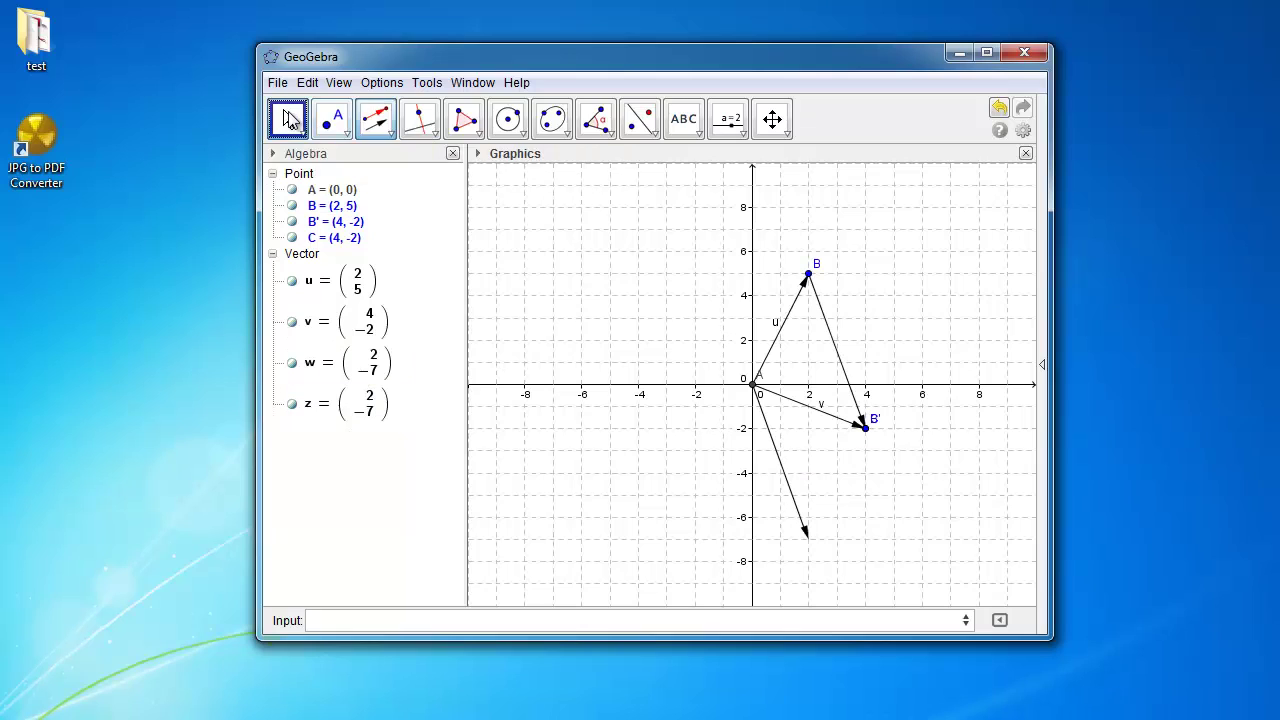
left_click(832, 341)
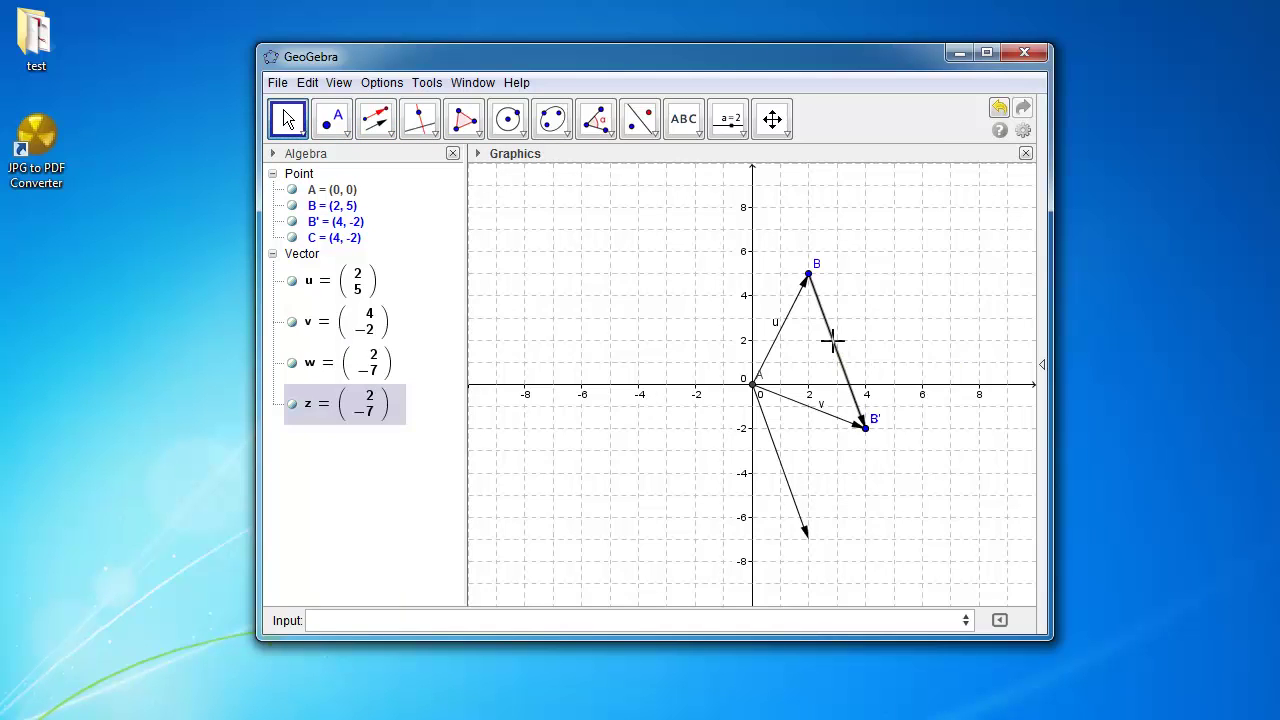
left_click(779, 465)
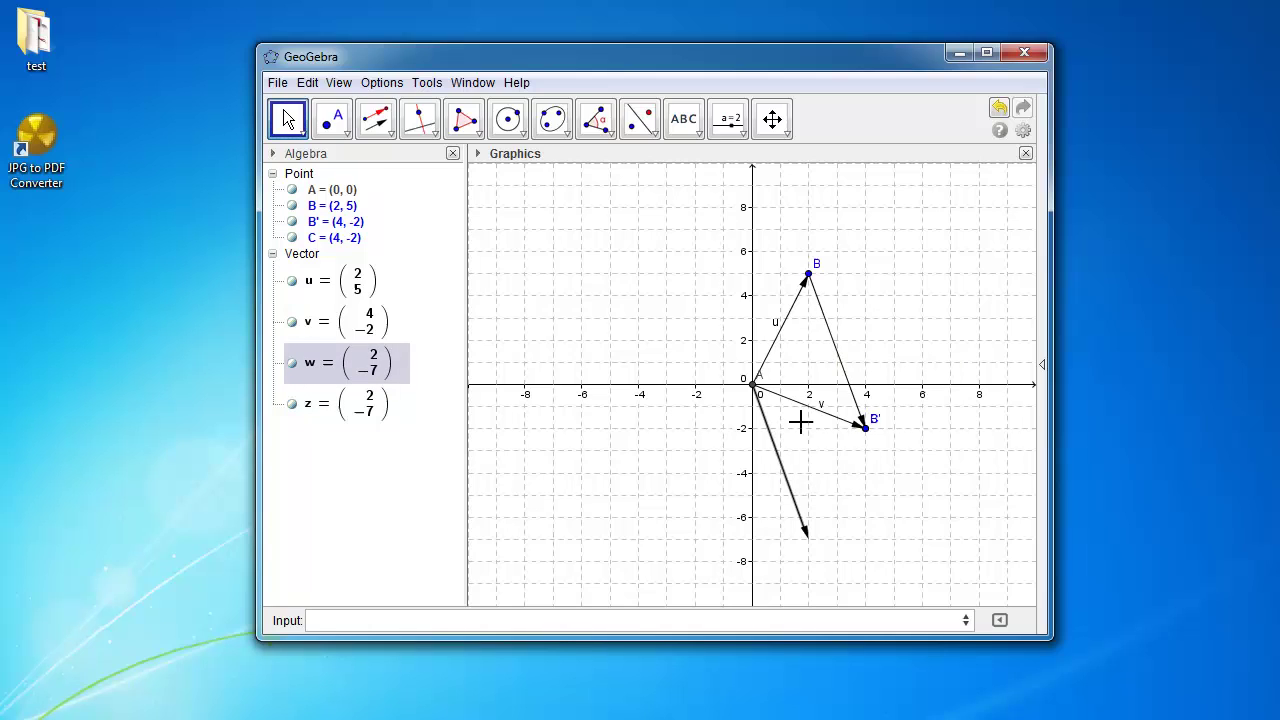
left_click(845, 370)
left_click(369, 372)
left_click(368, 396)
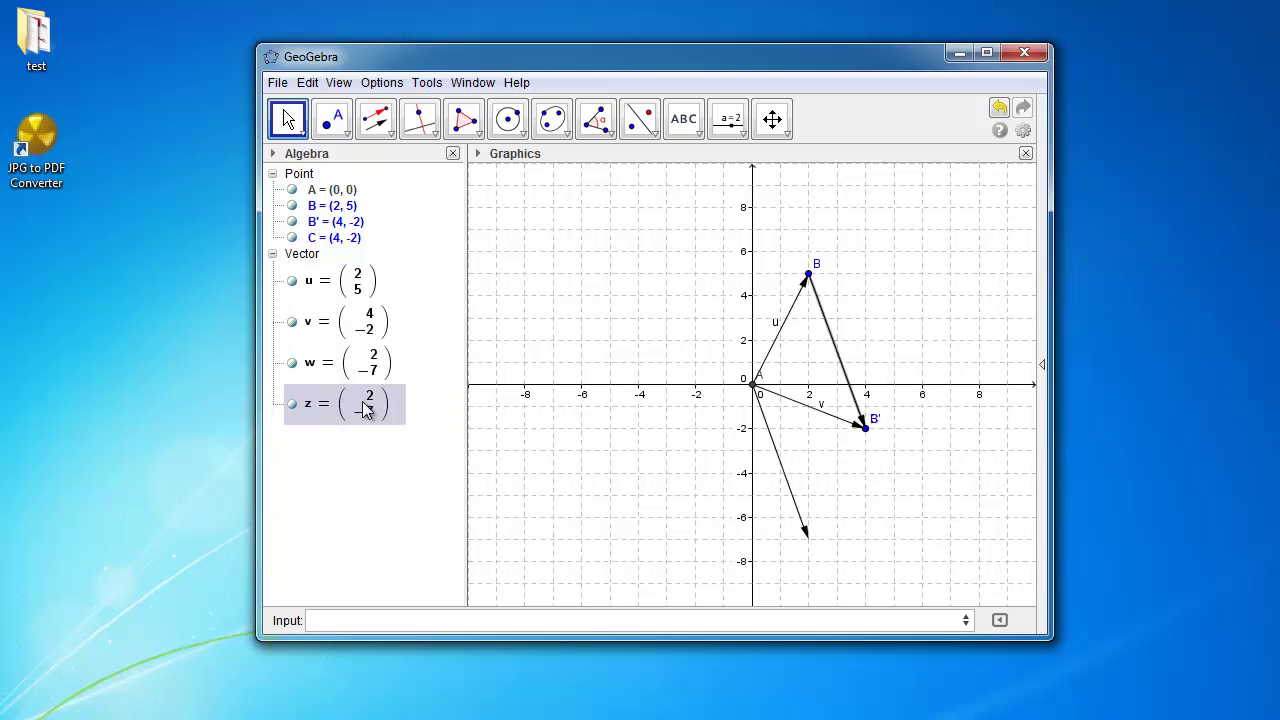
left_click(369, 372)
left_click(368, 396)
left_click(369, 372)
left_click(368, 396)
left_click(369, 372)
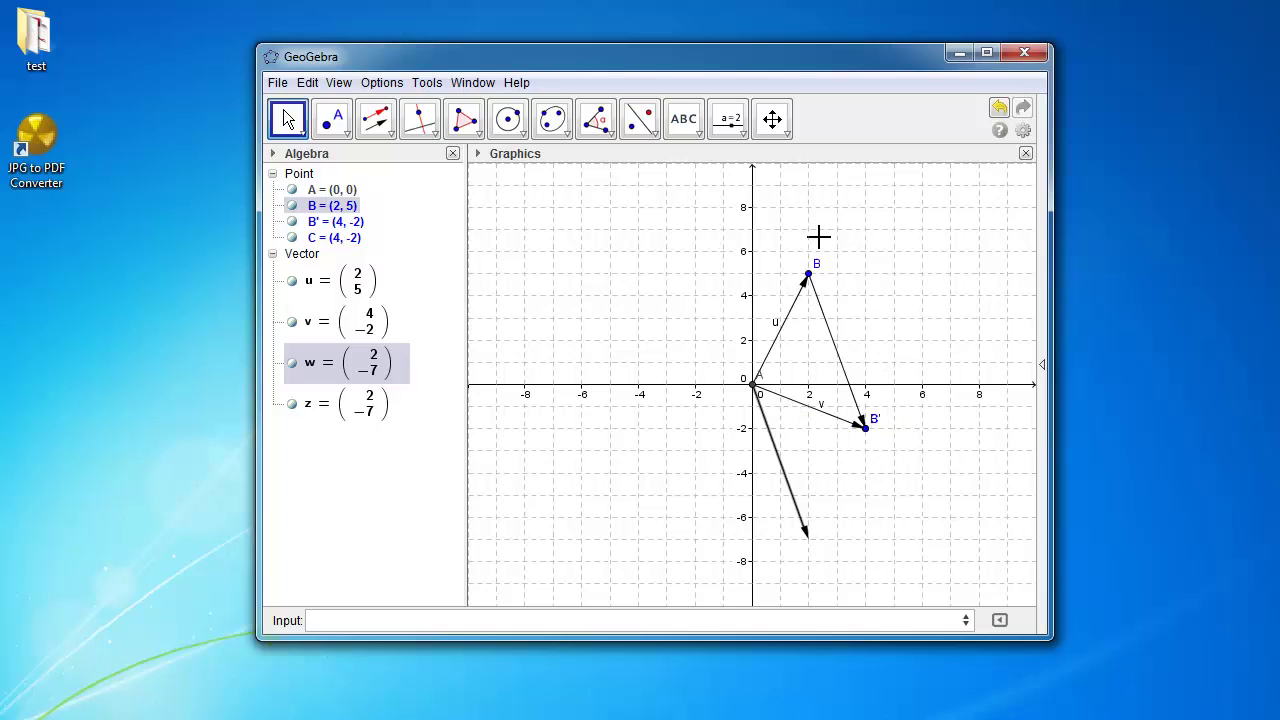
Step: Delete vector z and vector w, which also removes point B'
left_click(820, 418)
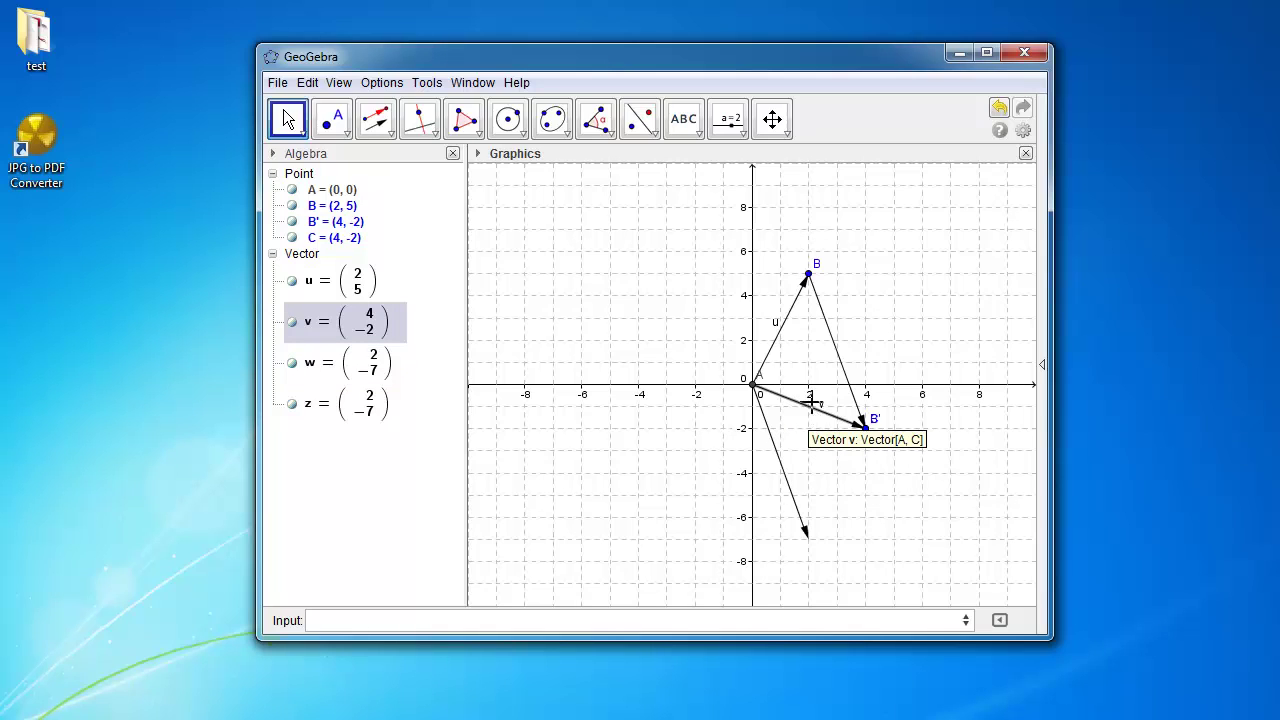
left_click(836, 341)
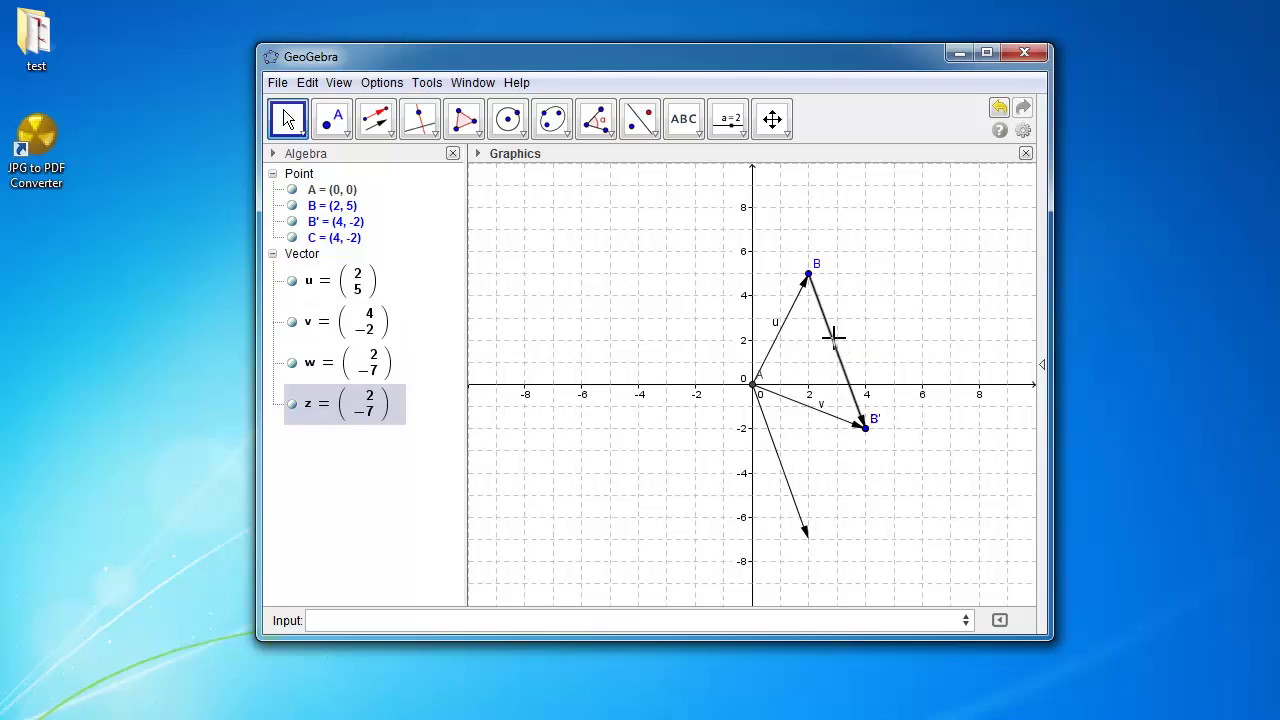
key("Delete")
left_click(776, 451)
key("Delete")
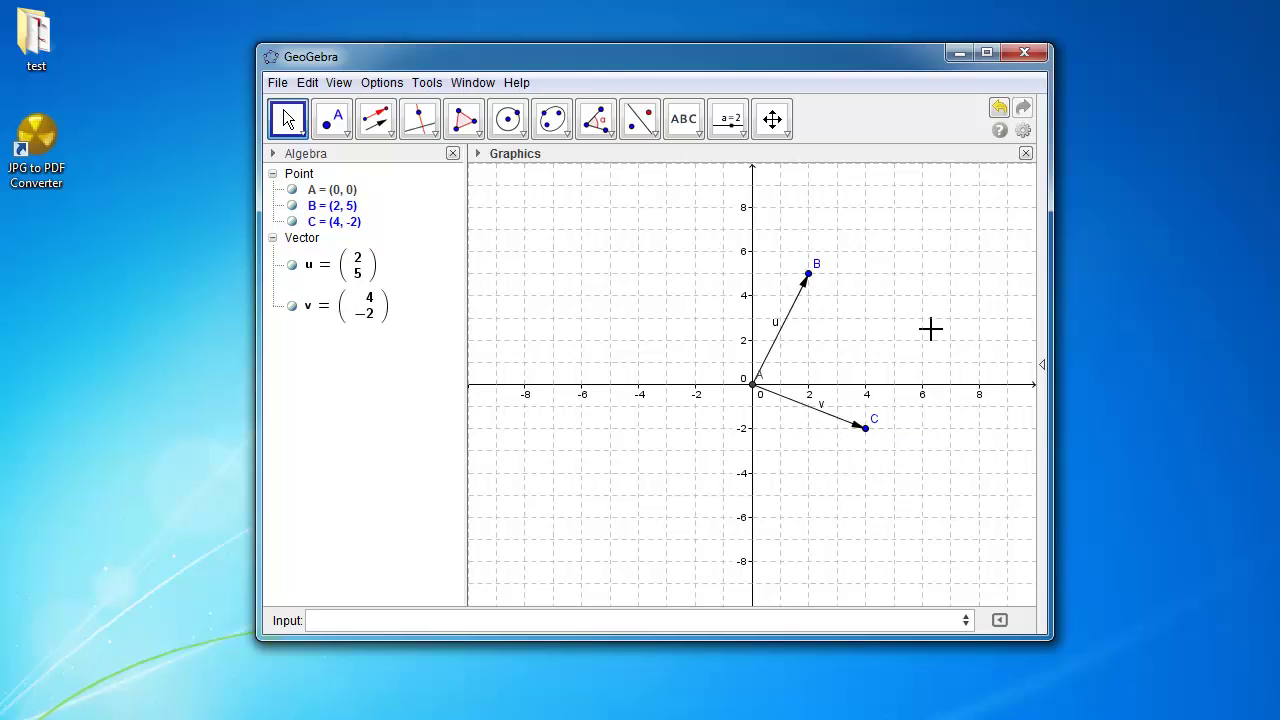
Step: Copy vector v onto point B, creating vector w from B to B' at (6, 3)
left_click(377, 120)
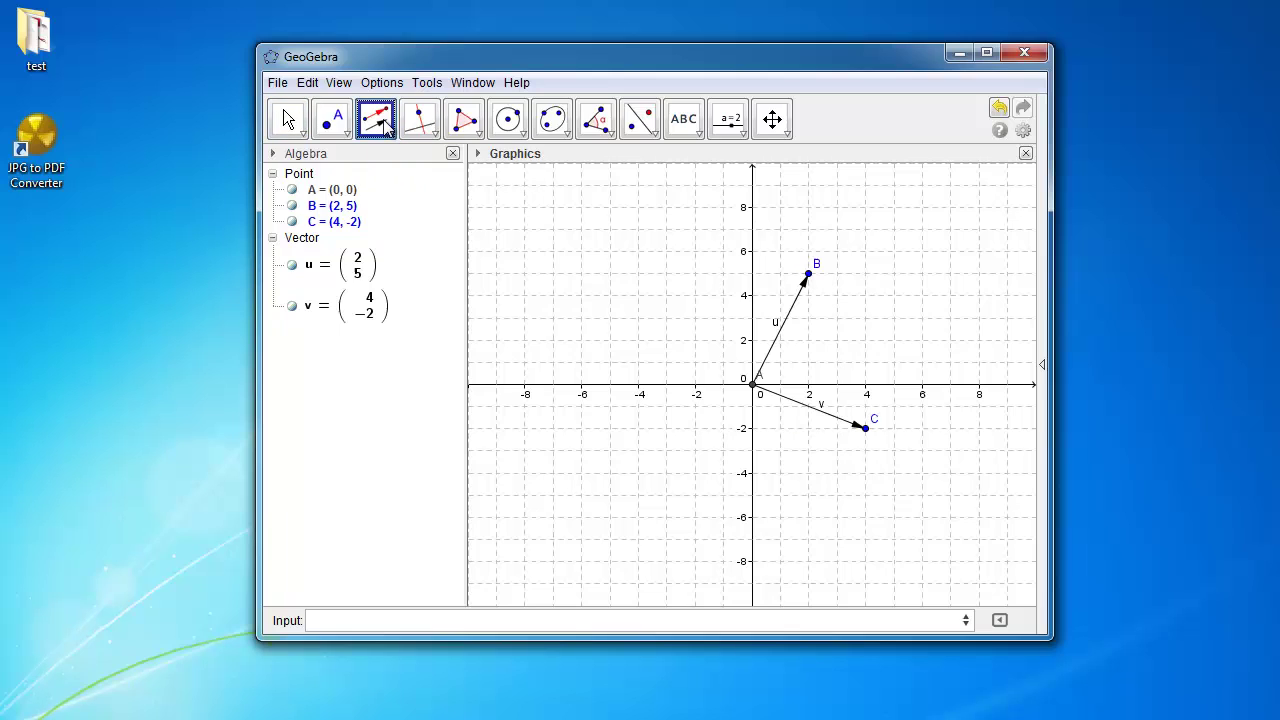
left_click(810, 275)
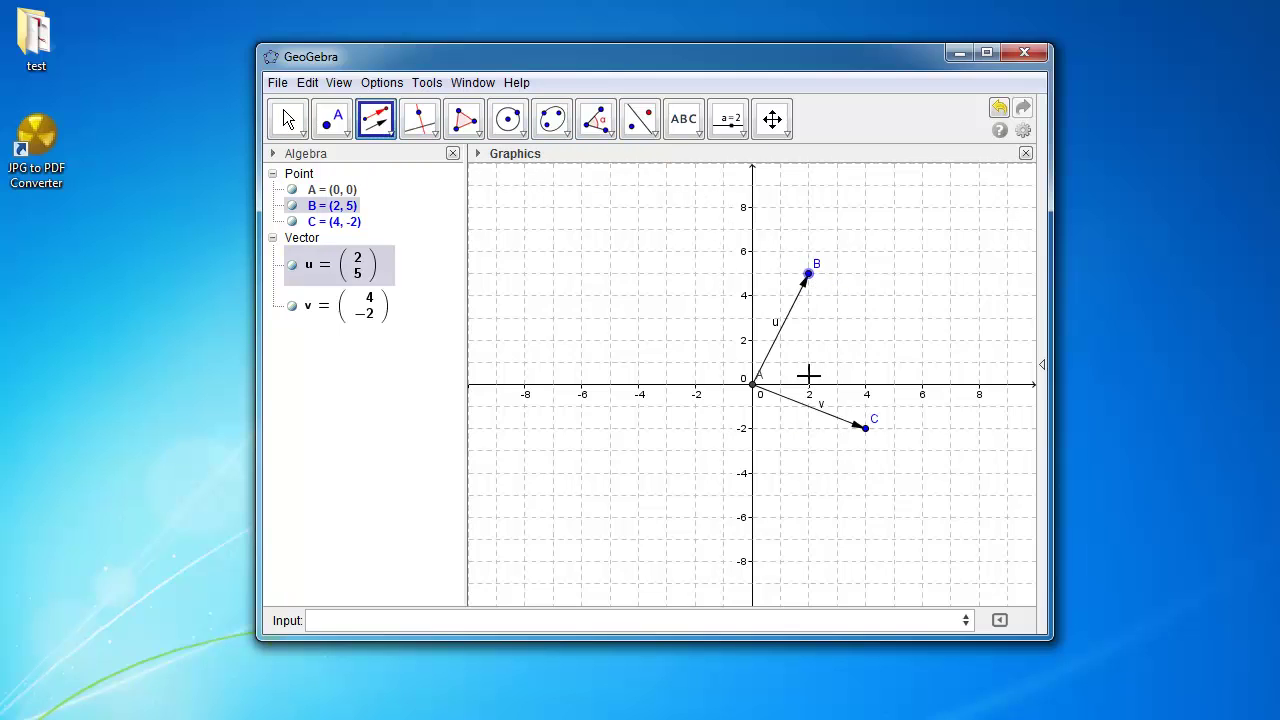
left_click(813, 417)
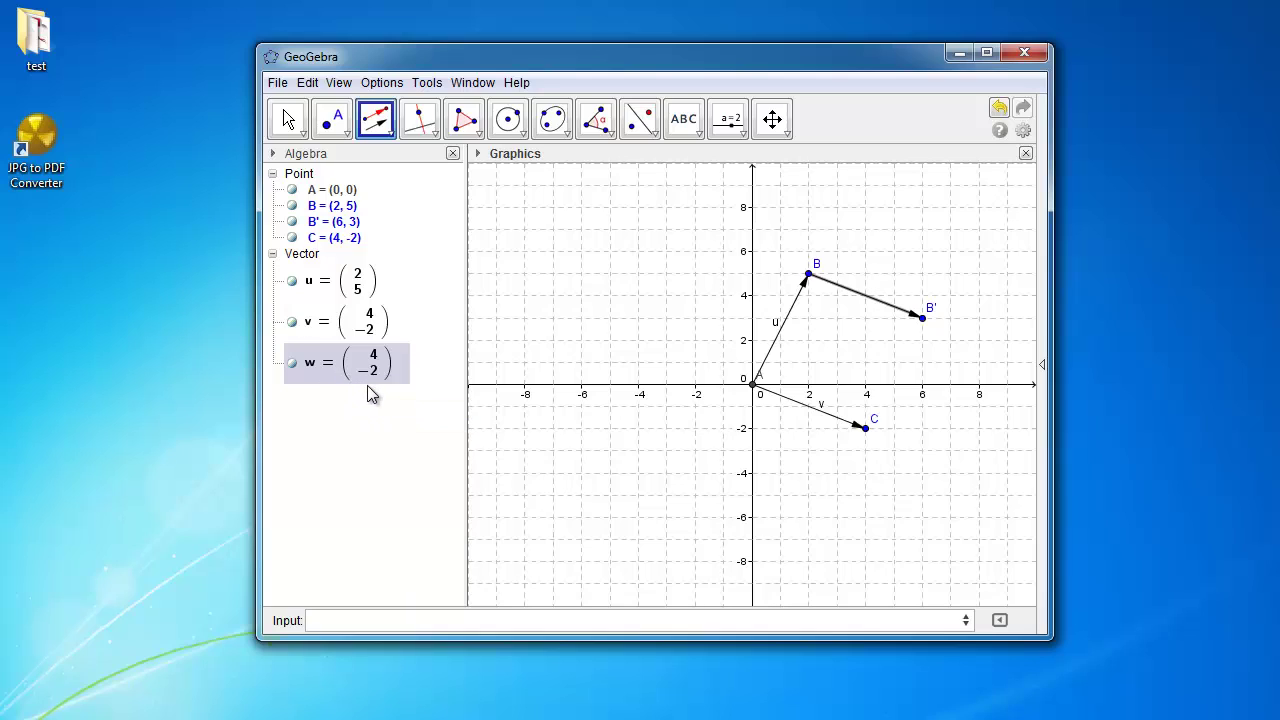
left_click(452, 617)
right_click(337, 365)
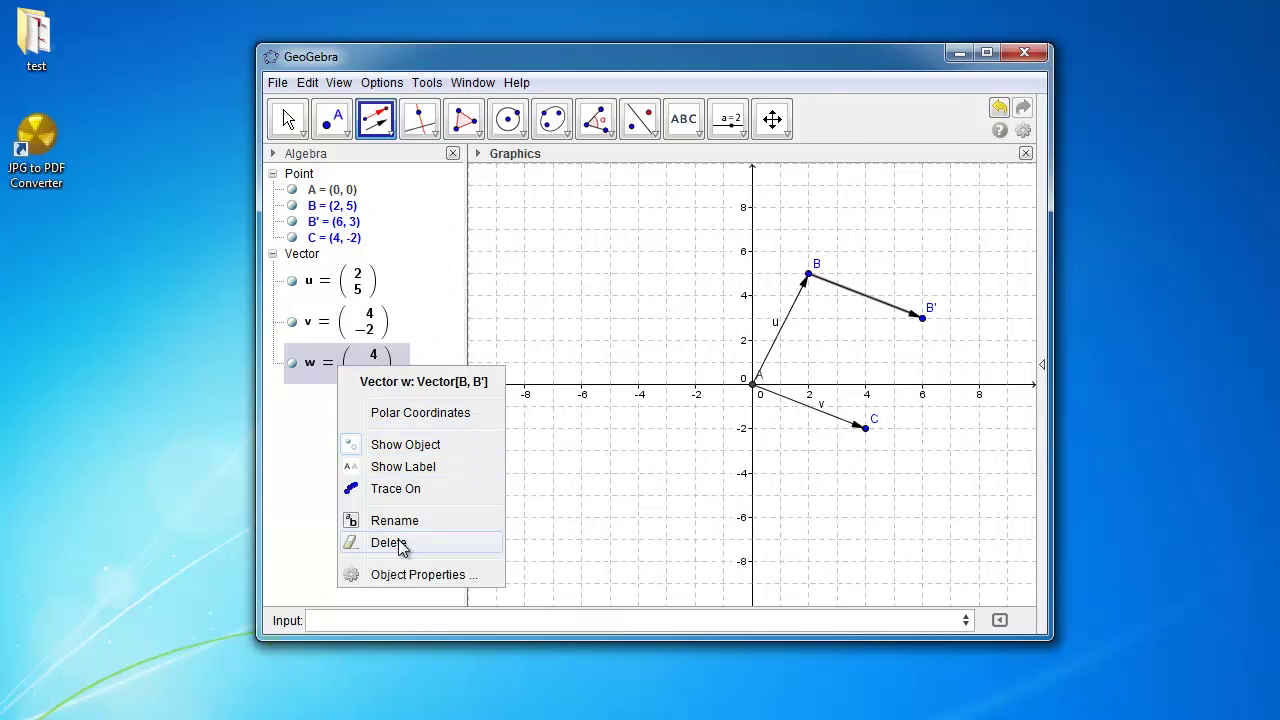
left_click(309, 417)
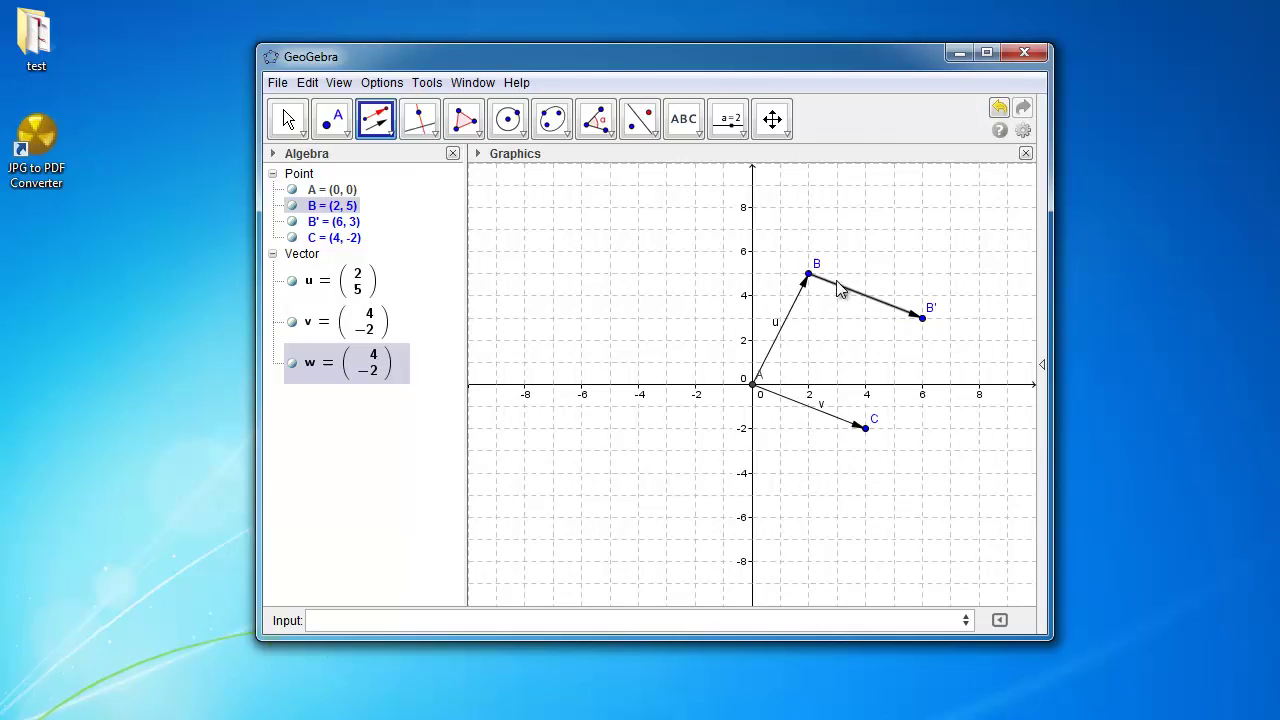
Step: Enter z=u+v to draw vector z = (6, 3) from the origin to B'
left_click(441, 620)
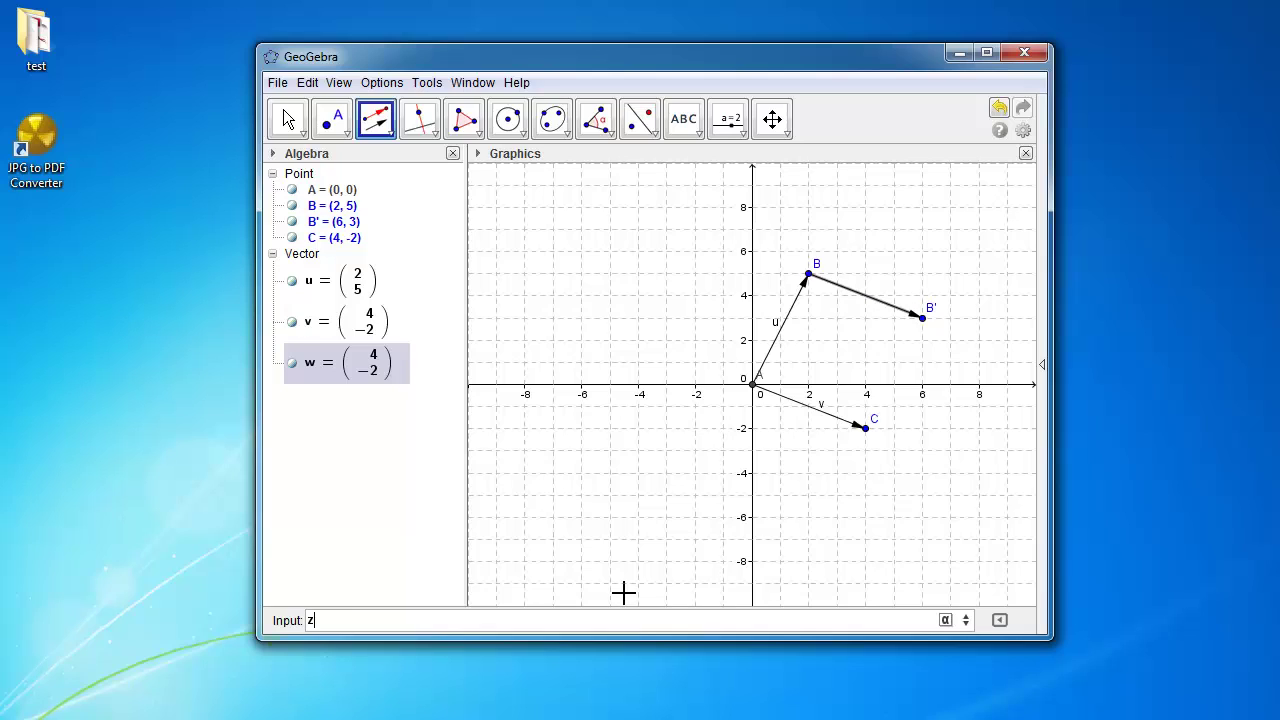
type("z=u+v")
key("Return")
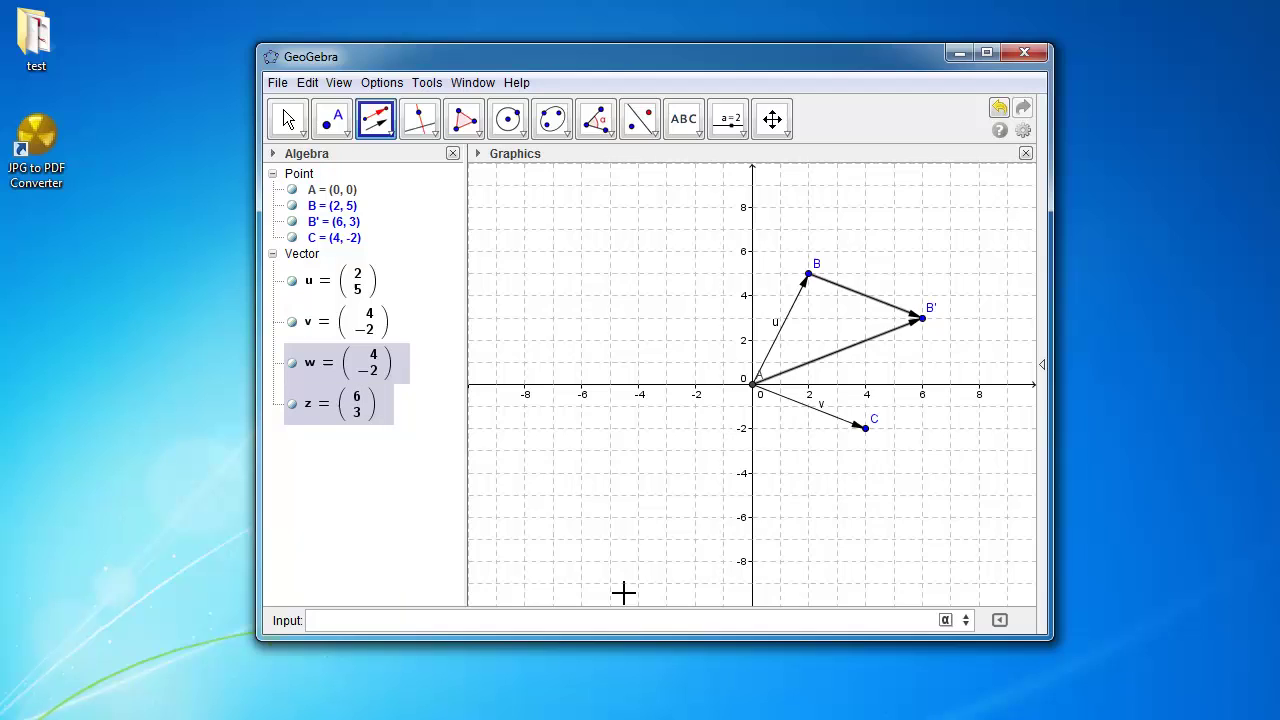
left_click(830, 352)
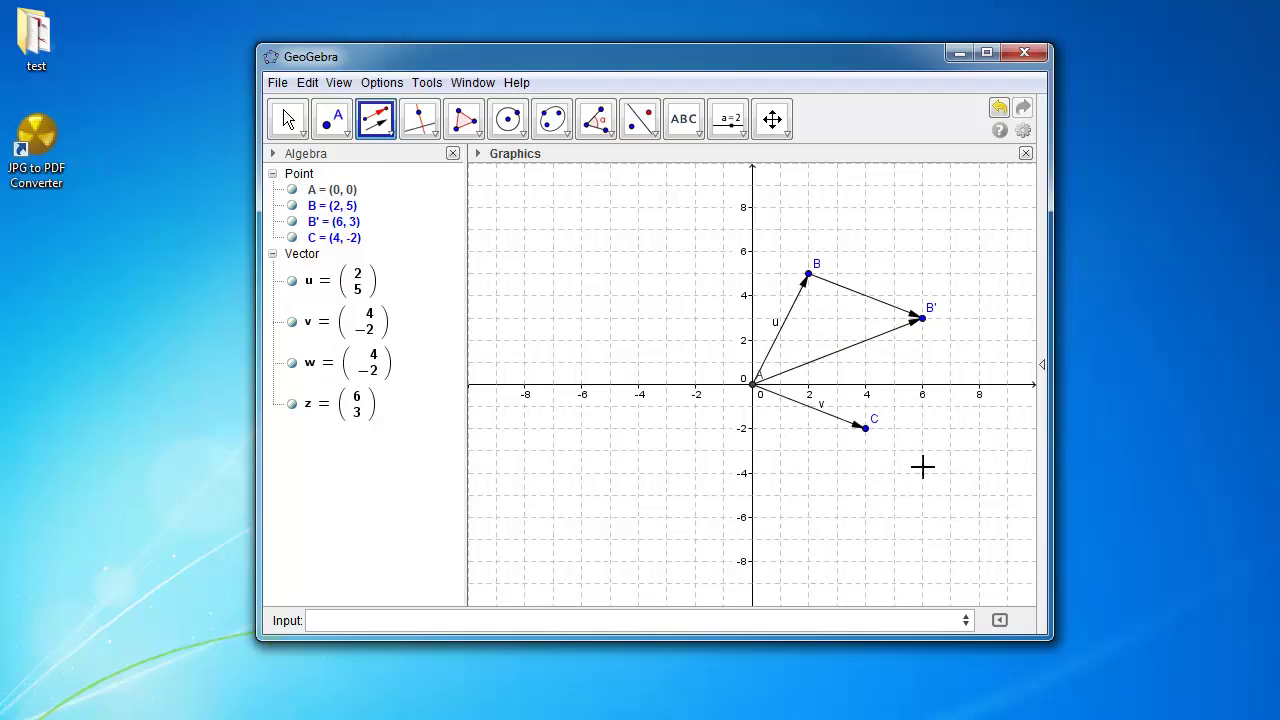
left_click(753, 387)
Step: Zoom out and define vector a = 3u, which is (6, 15), in the Input bar
scroll(821, 530, "down", 3)
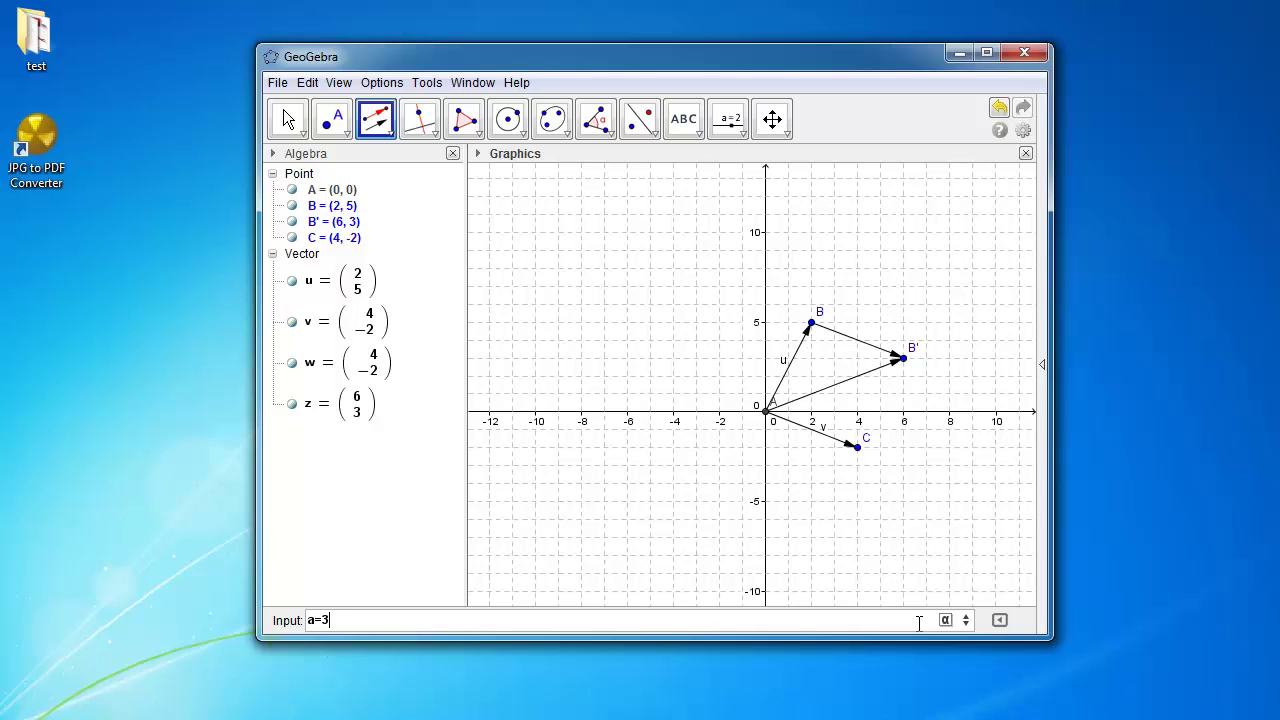
type("u")
key("Return")
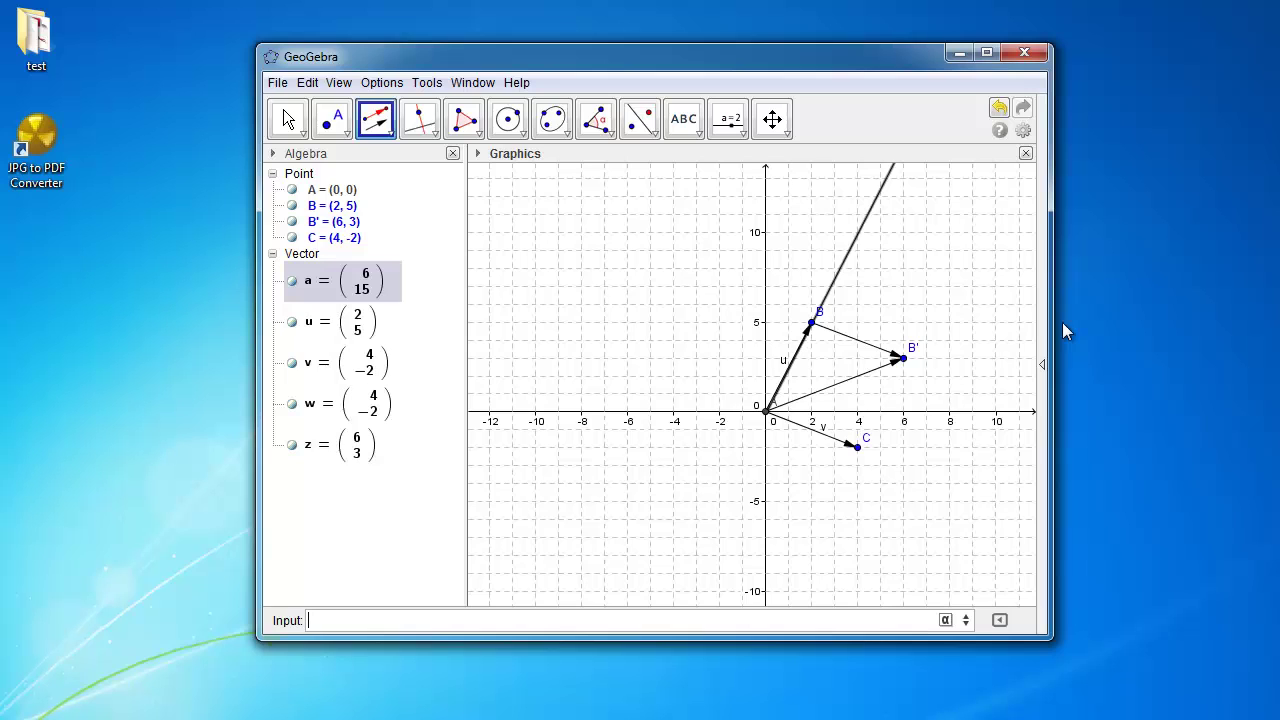
Step: Pan the view so vector a fits, then show its label a, nudged up-left
scroll(969, 271, "down", 1)
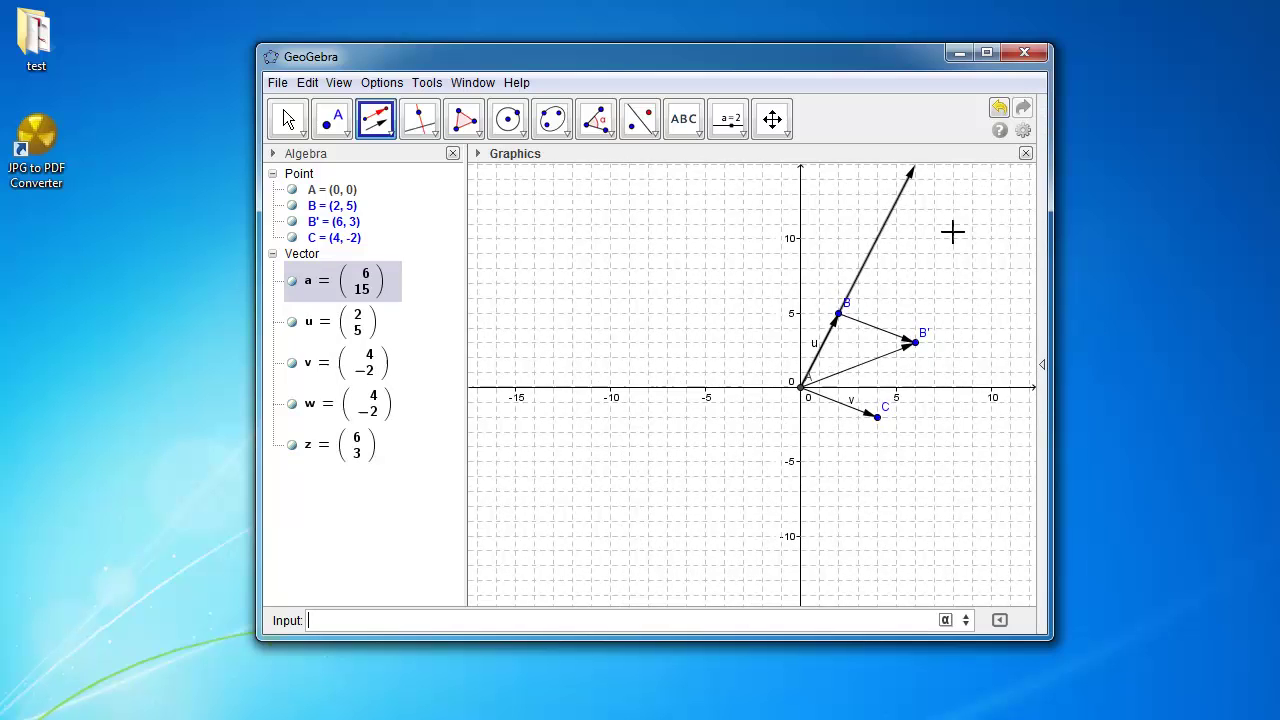
left_click(772, 119)
left_click_drag(929, 234, 943, 303)
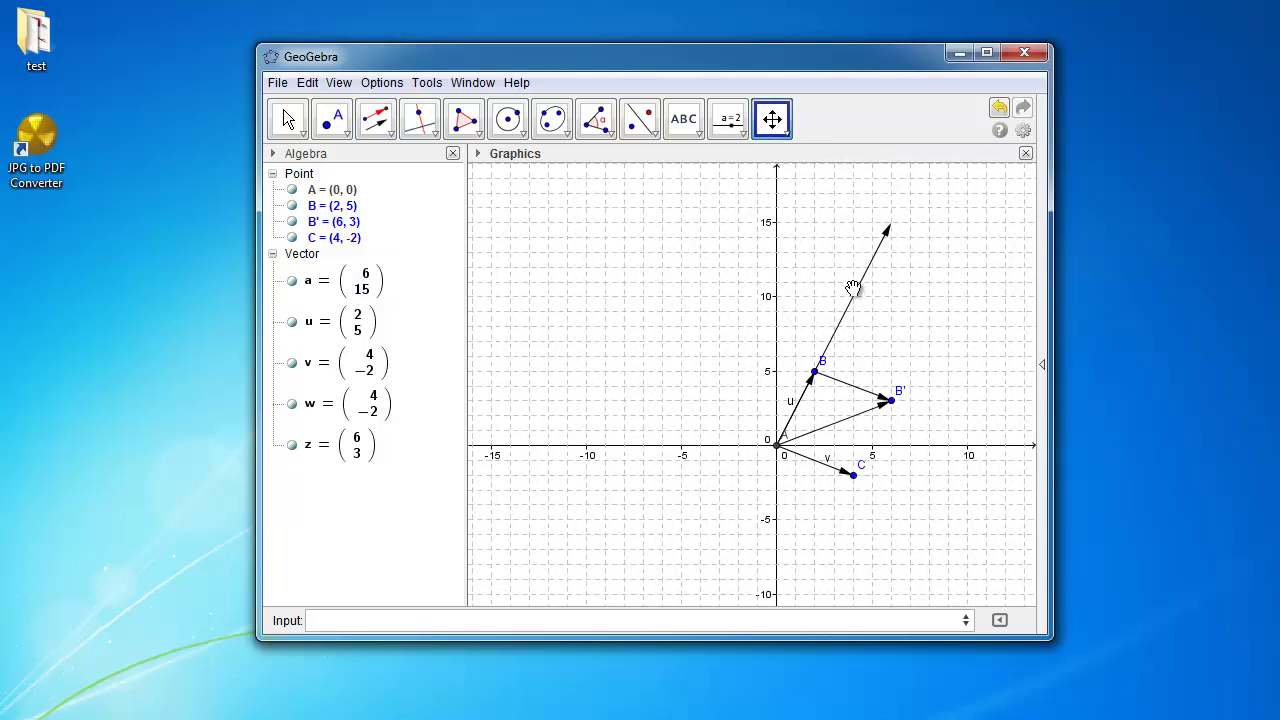
left_click(288, 119)
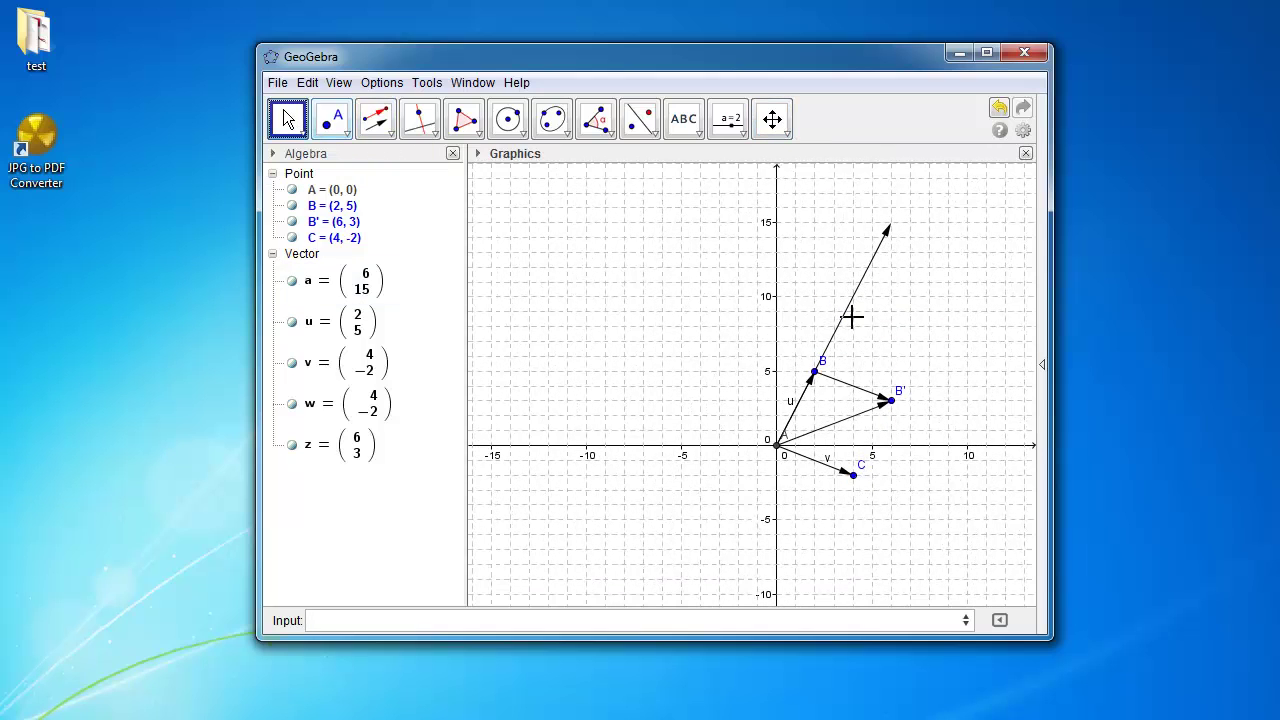
left_click(853, 308)
right_click(853, 308)
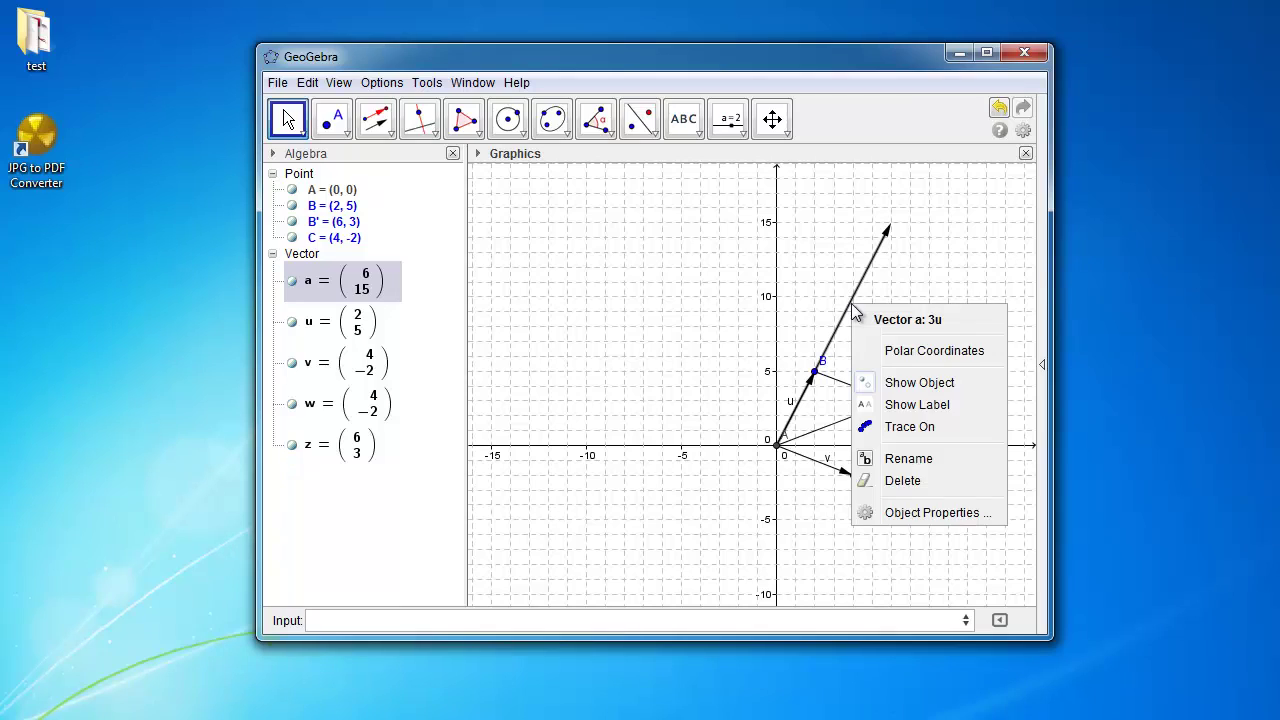
left_click(898, 404)
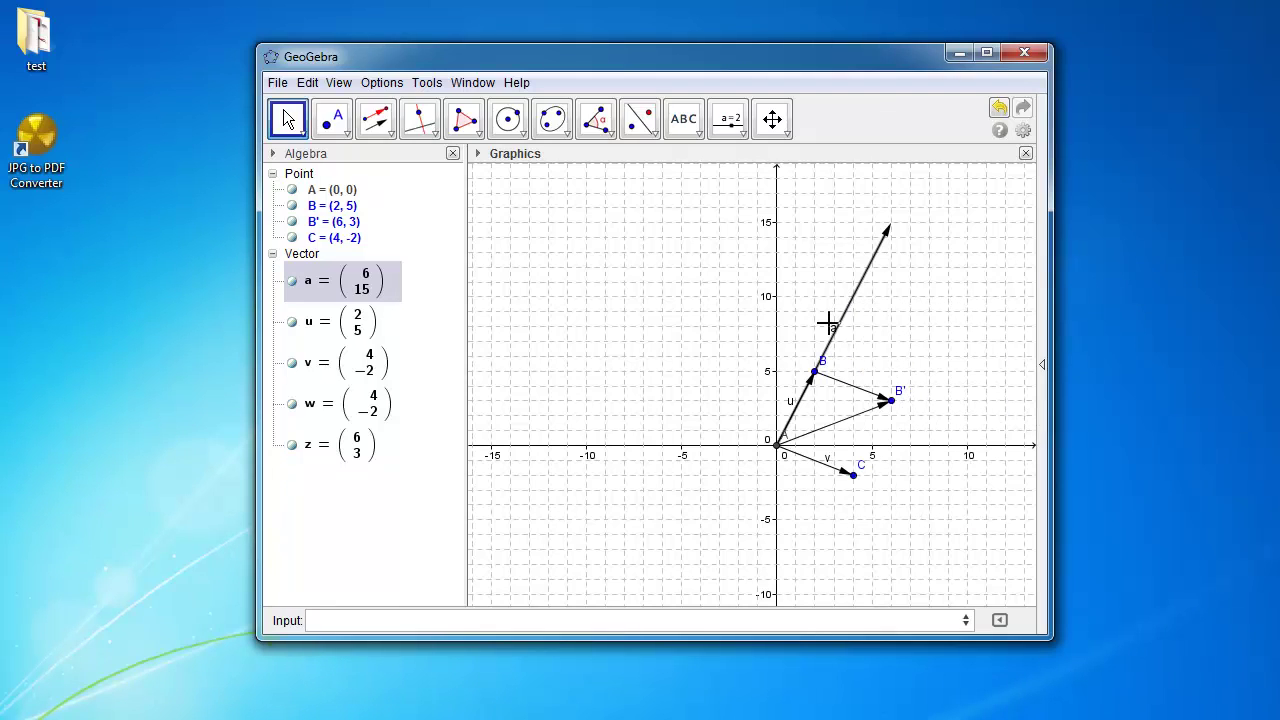
left_click_drag(826, 326, 814, 314)
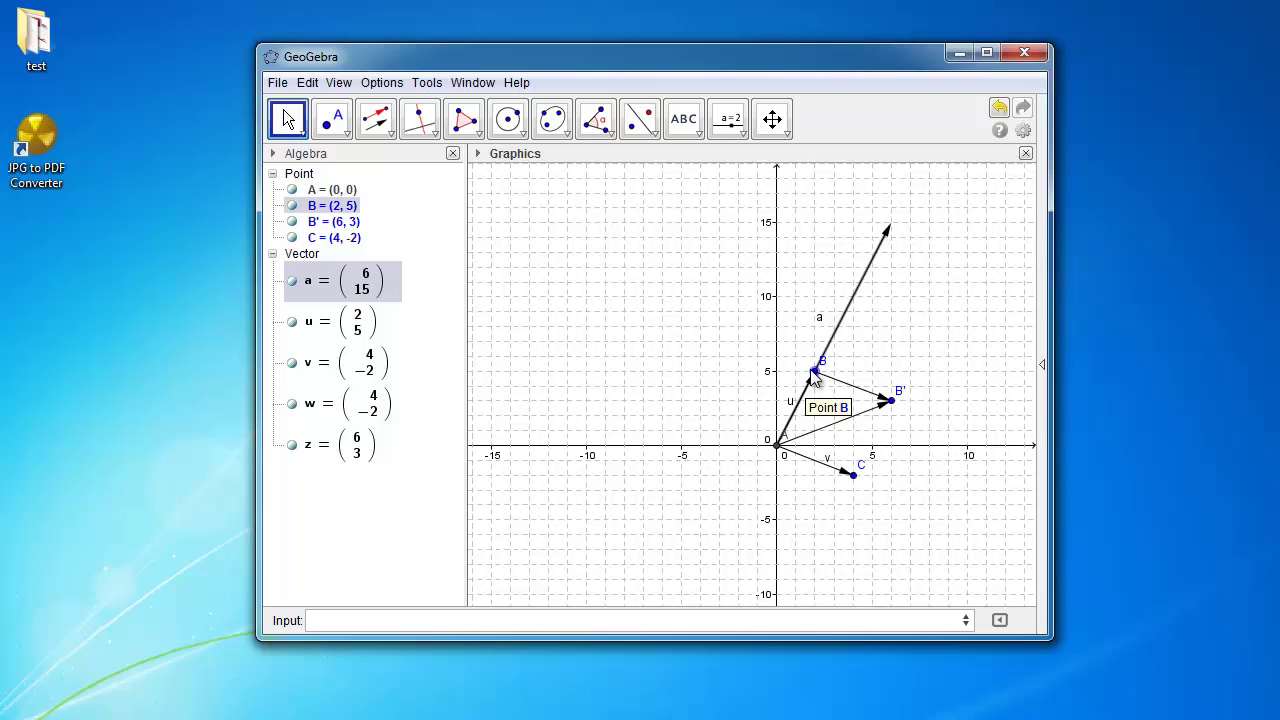
Step: Enter b=3u+v to draw vector b from the origin to (10, 13)
left_click(712, 621)
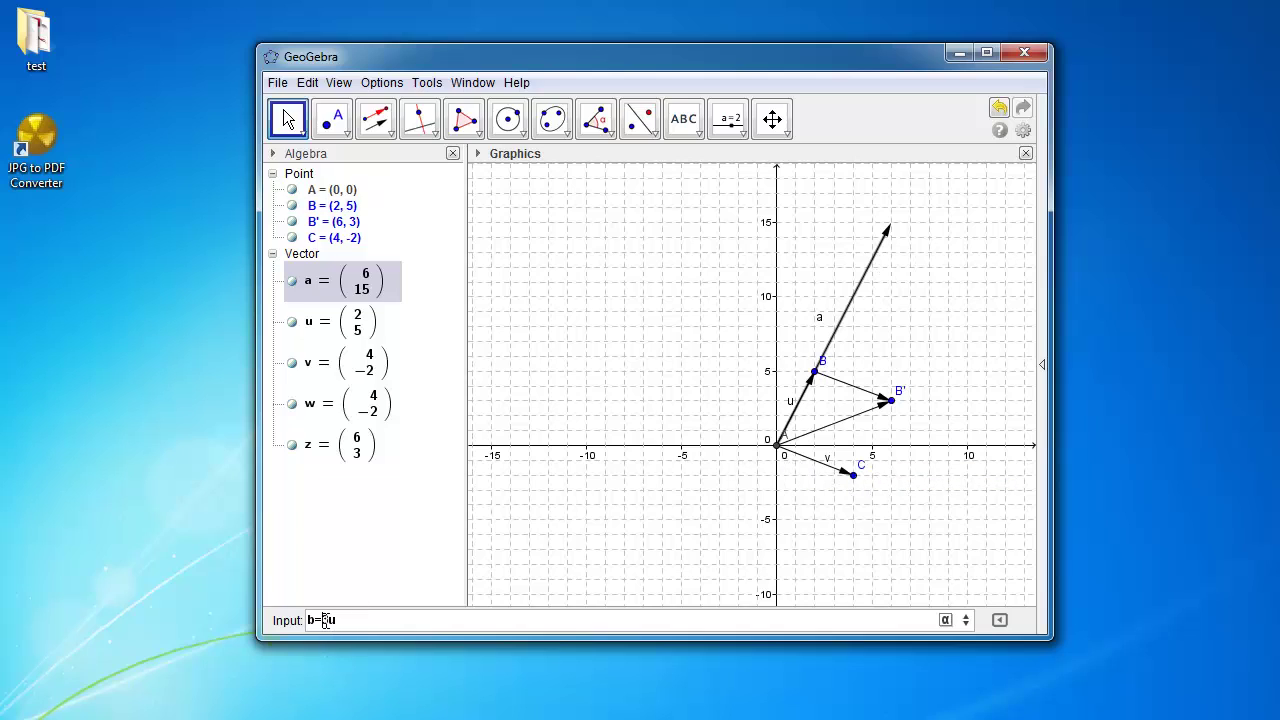
left_click_drag(322, 620, 350, 620)
key("Return")
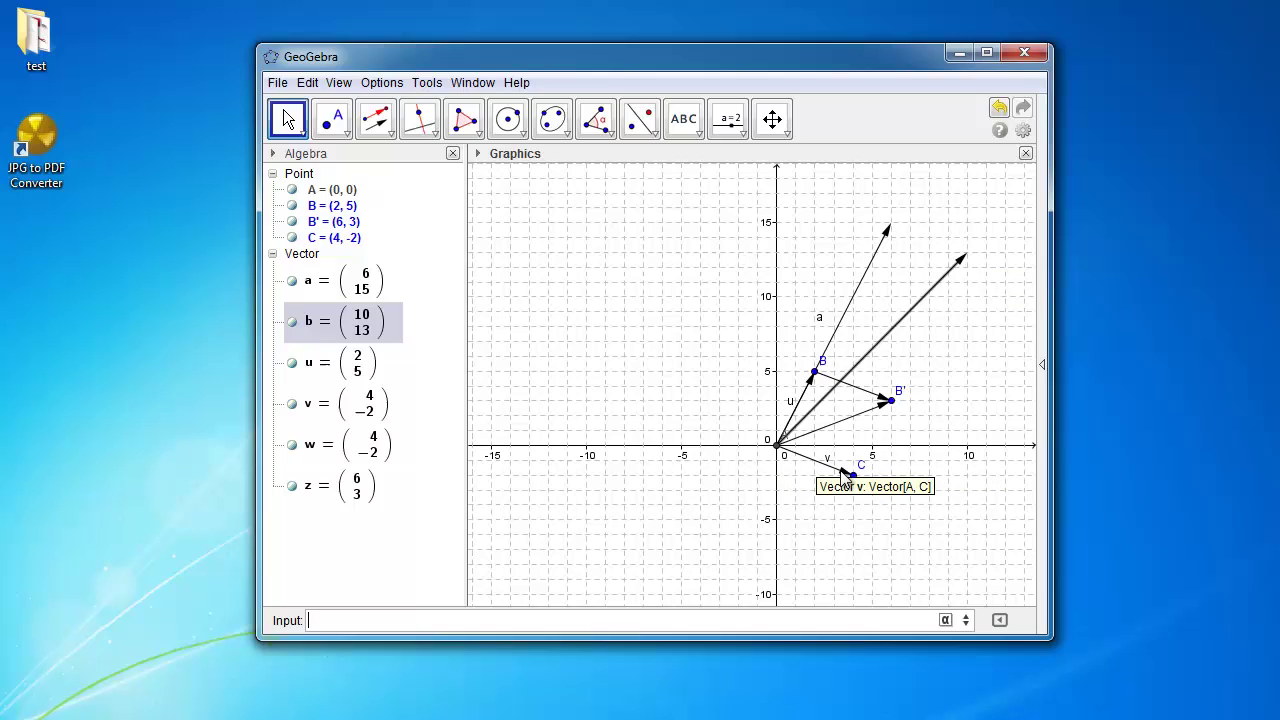
Step: Place point D at the tip of vector a
left_click(392, 136)
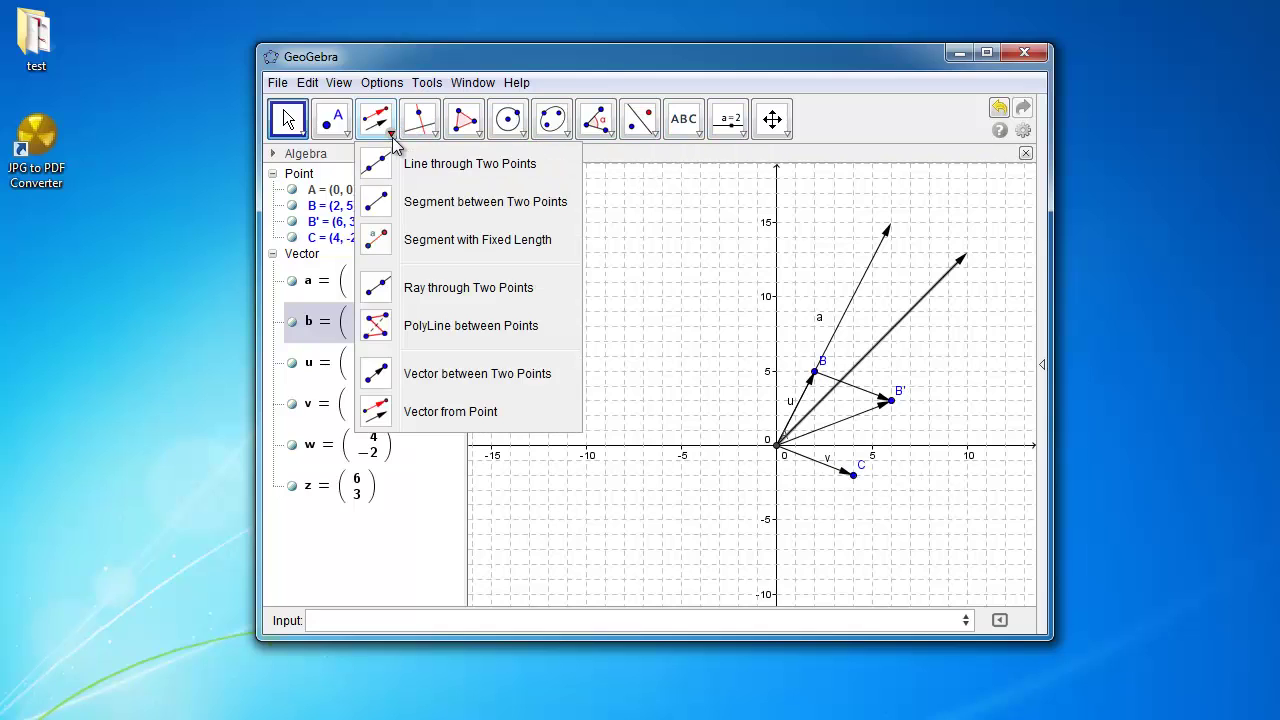
left_click(427, 412)
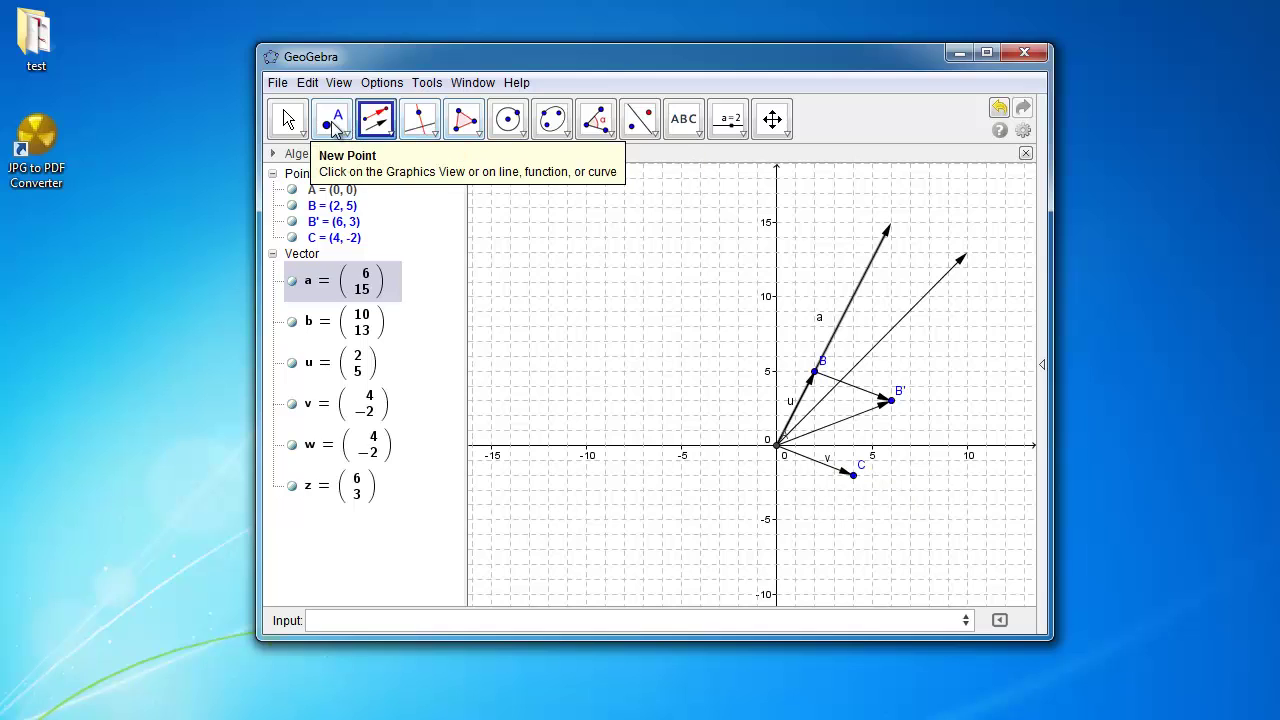
left_click(333, 122)
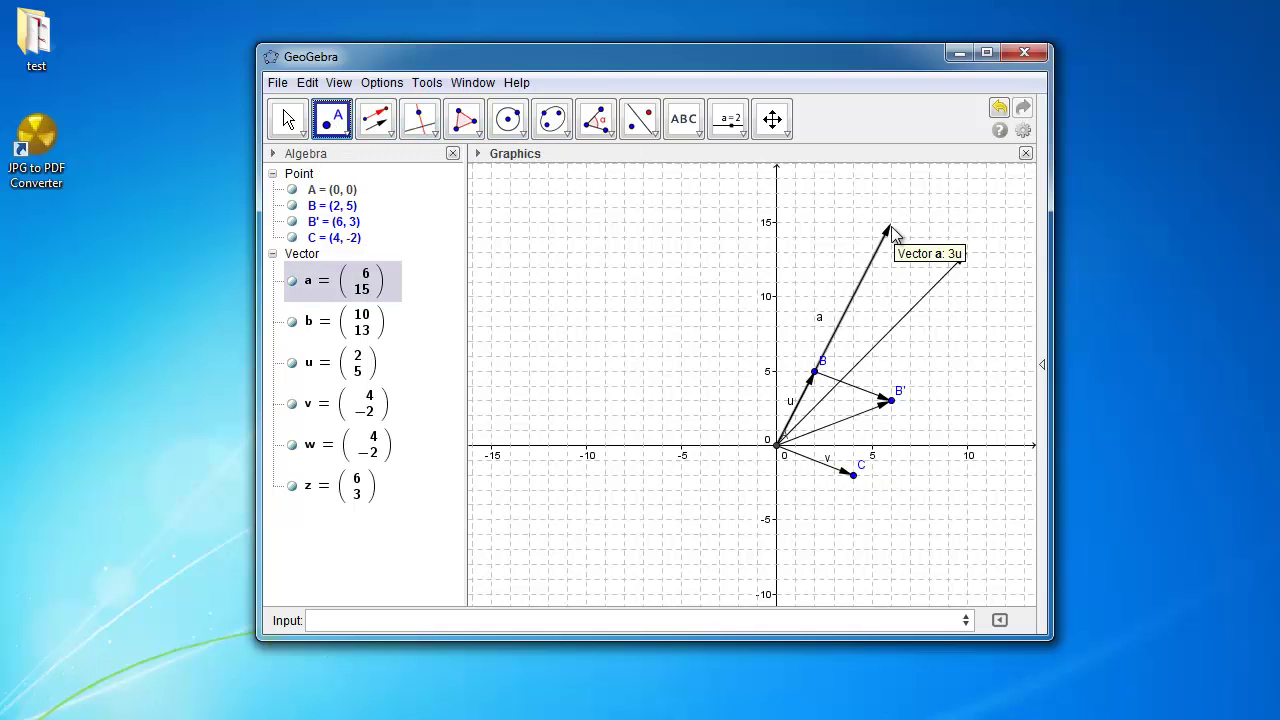
left_click(889, 226)
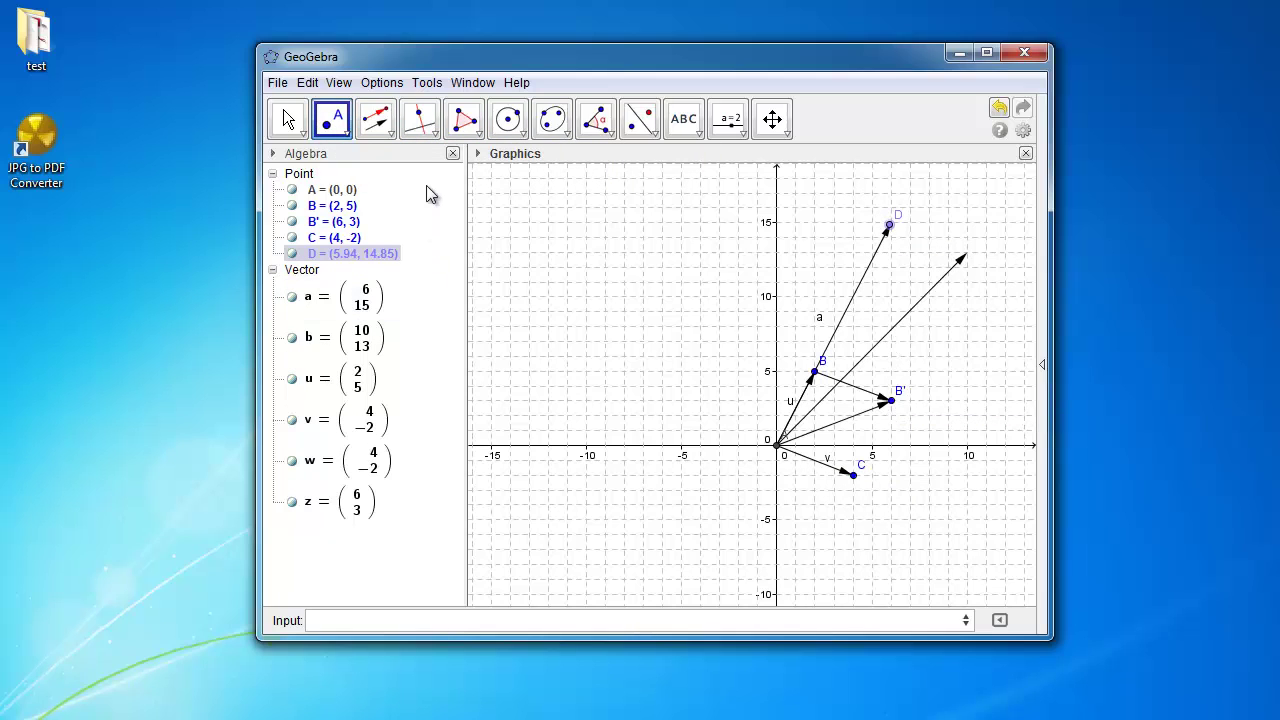
Step: Attach a copy of v at D, creating vector c = (4, −2) ending at D'
left_click(390, 136)
left_click(388, 128)
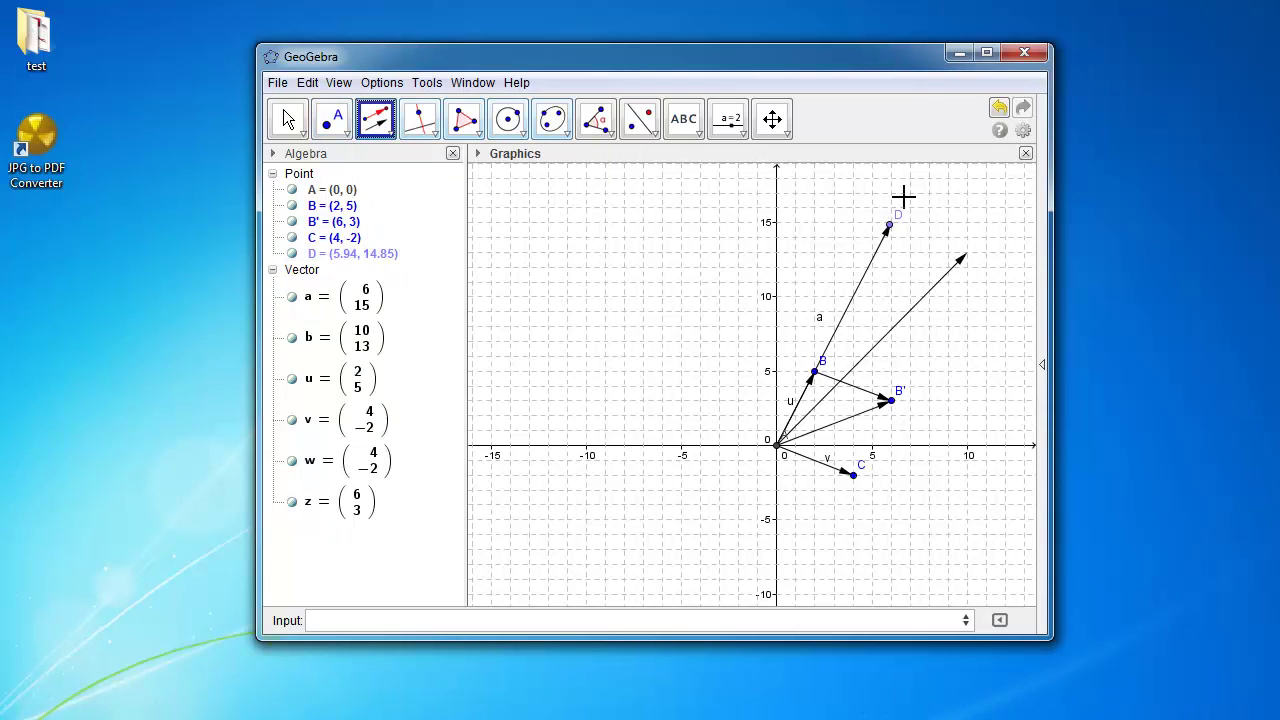
left_click(826, 470)
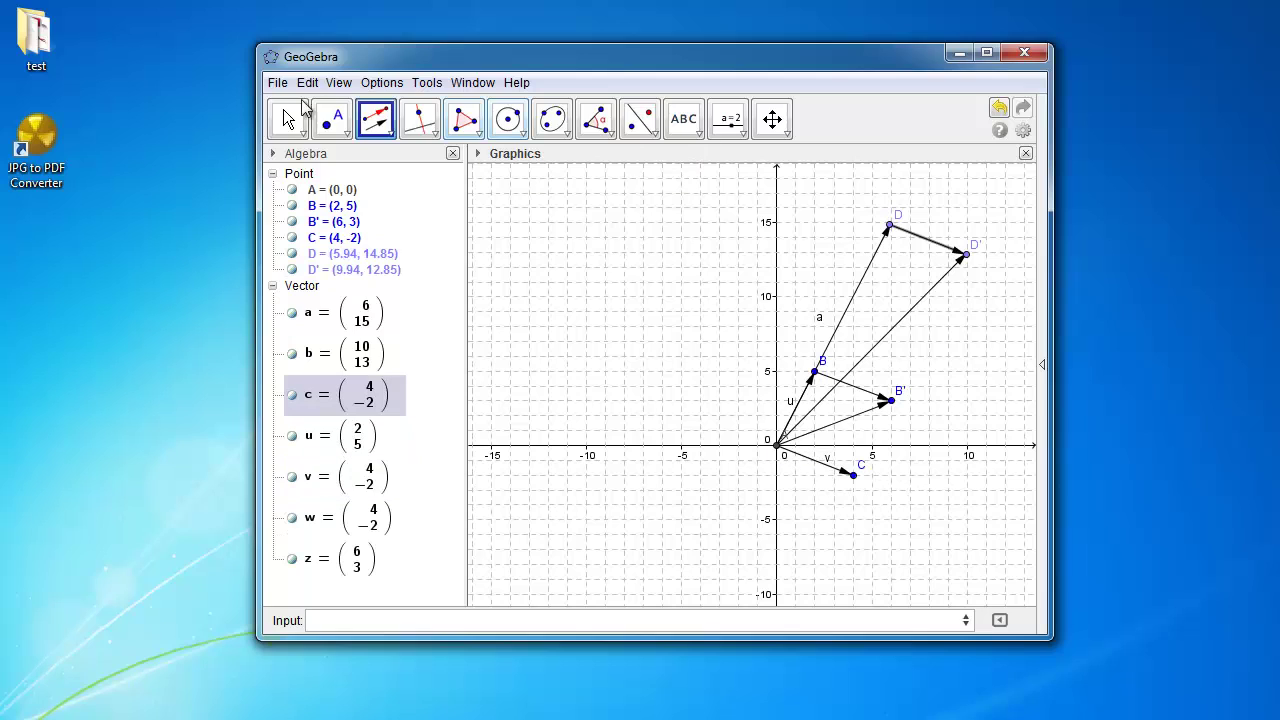
left_click(288, 119)
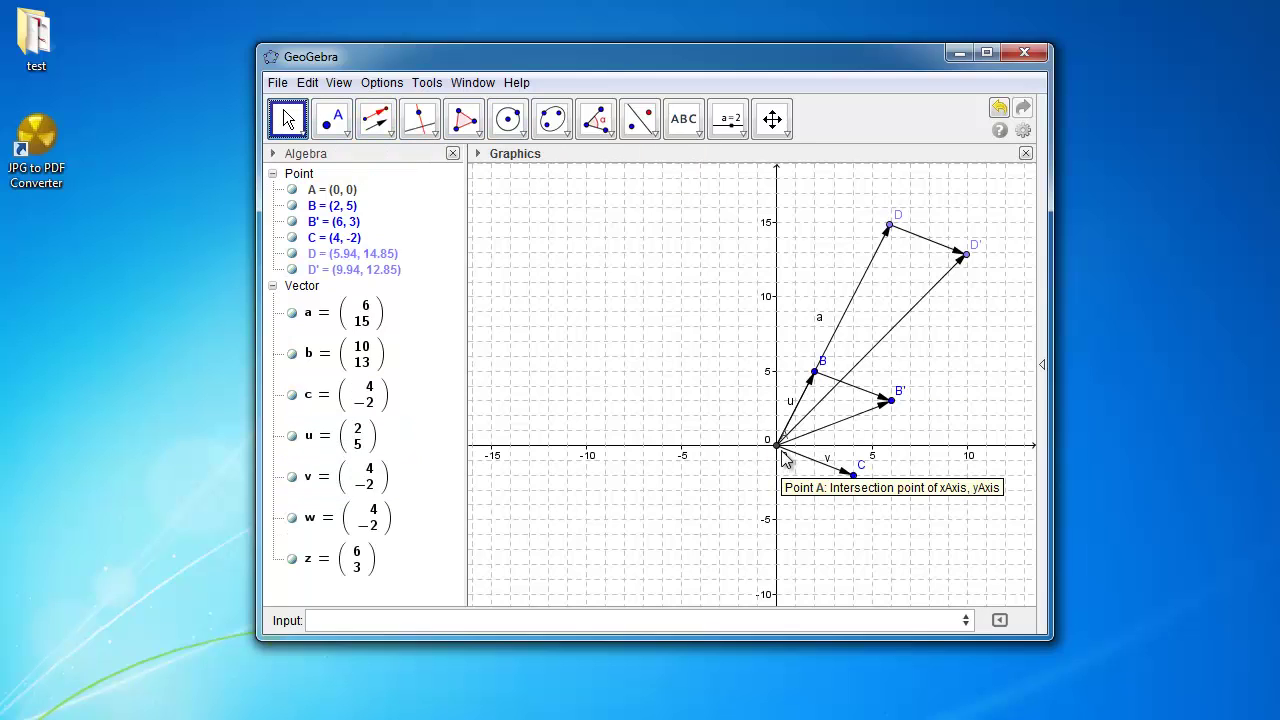
left_click(934, 288)
Step: Show the label b on vector b and move it slightly upward
right_click(934, 288)
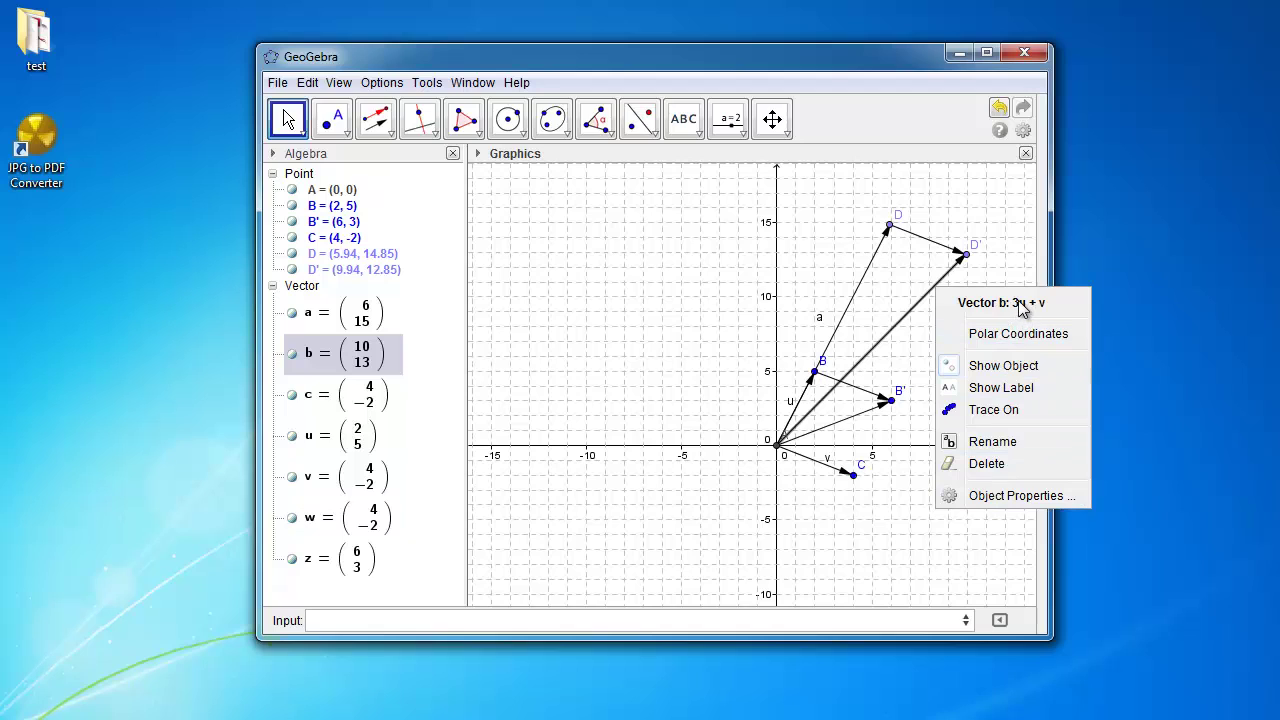
left_click(1015, 388)
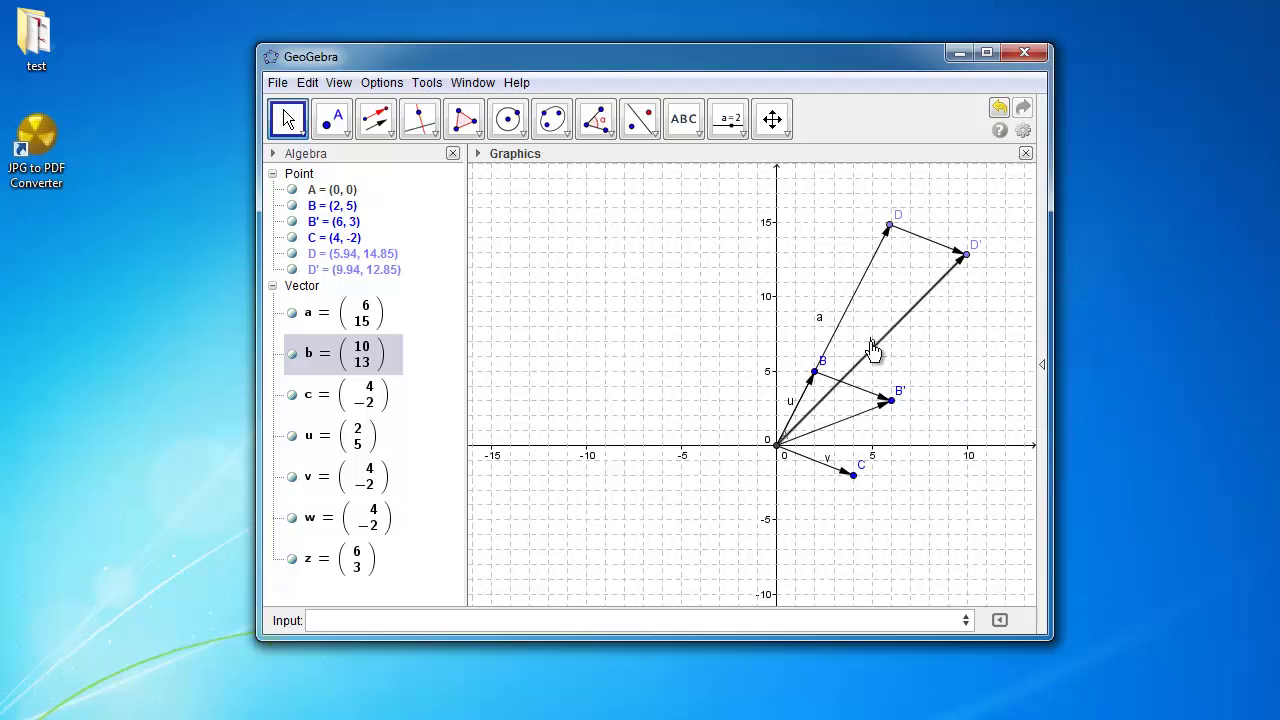
left_click_drag(874, 354, 874, 331)
left_click(775, 618)
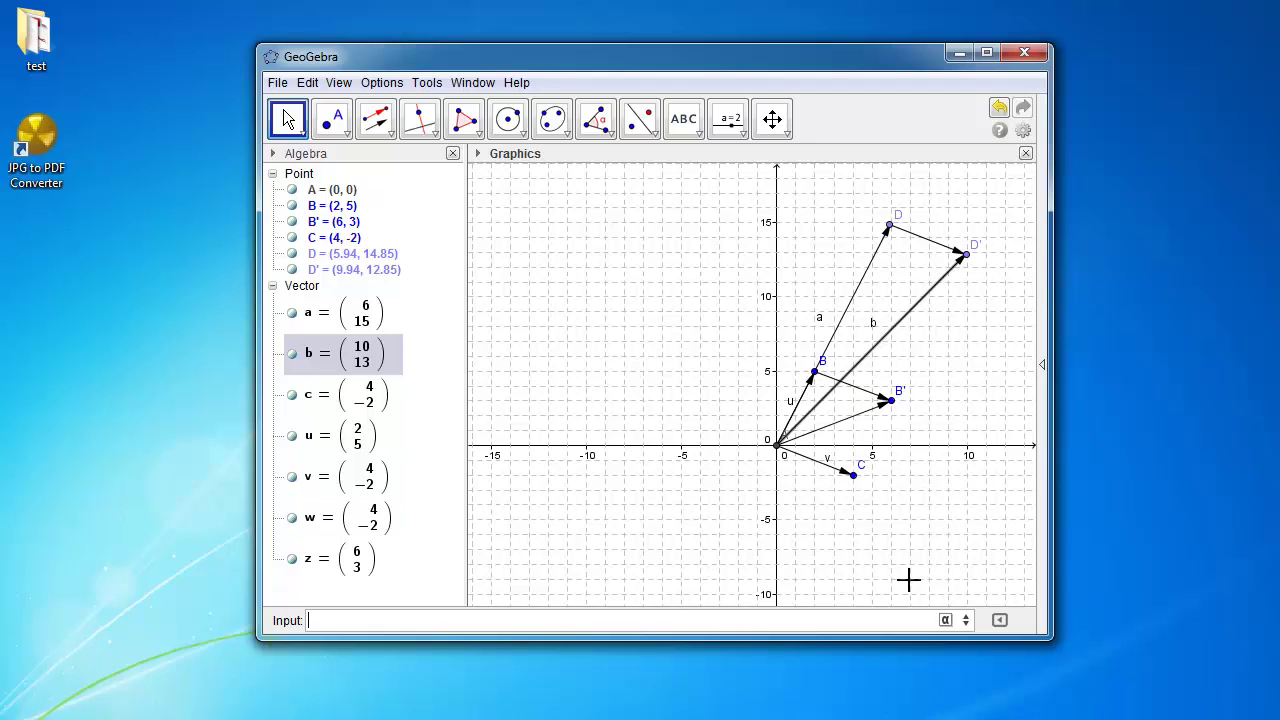